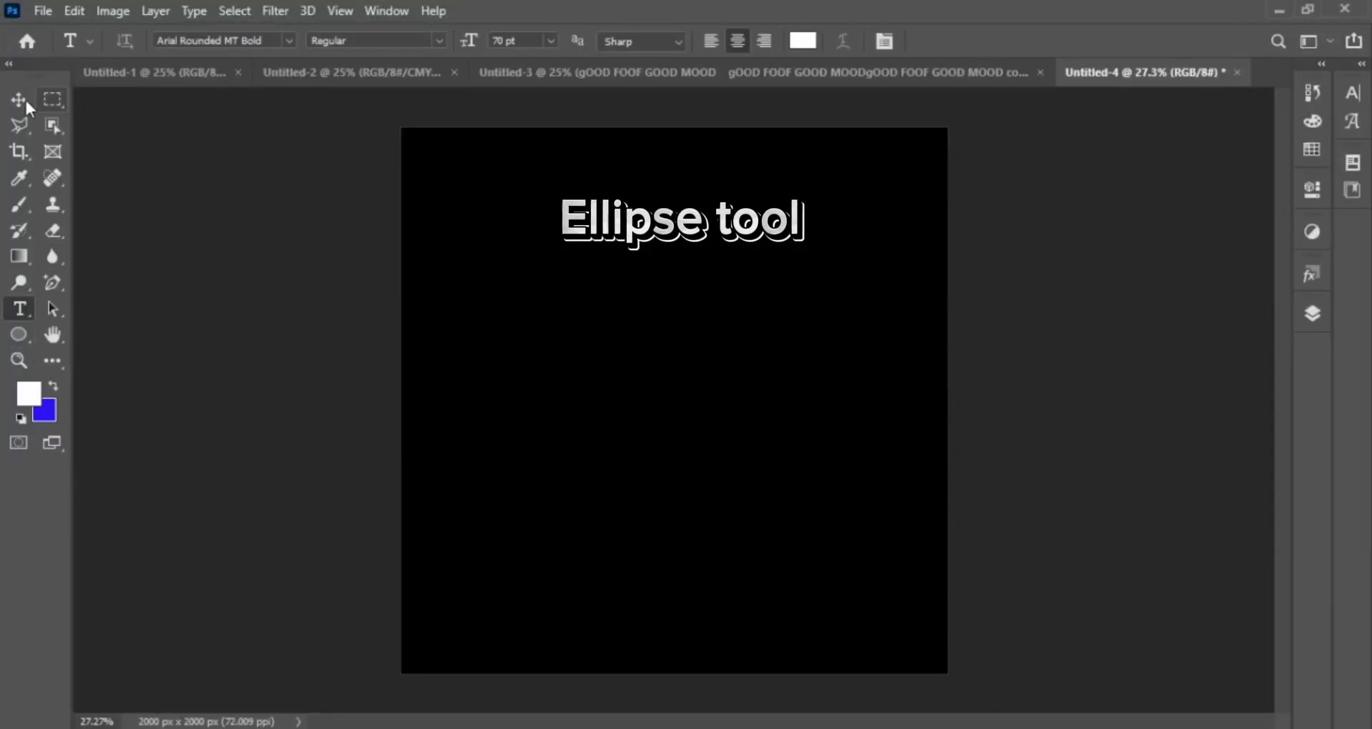
Step: Draw a circle path about 846 px wide at canvas centre with the Ellipse tool in Path mode
{"action": "left_click", "coordinate": [34, 341]}
{"action": "left_click", "coordinate": [135, 41]}
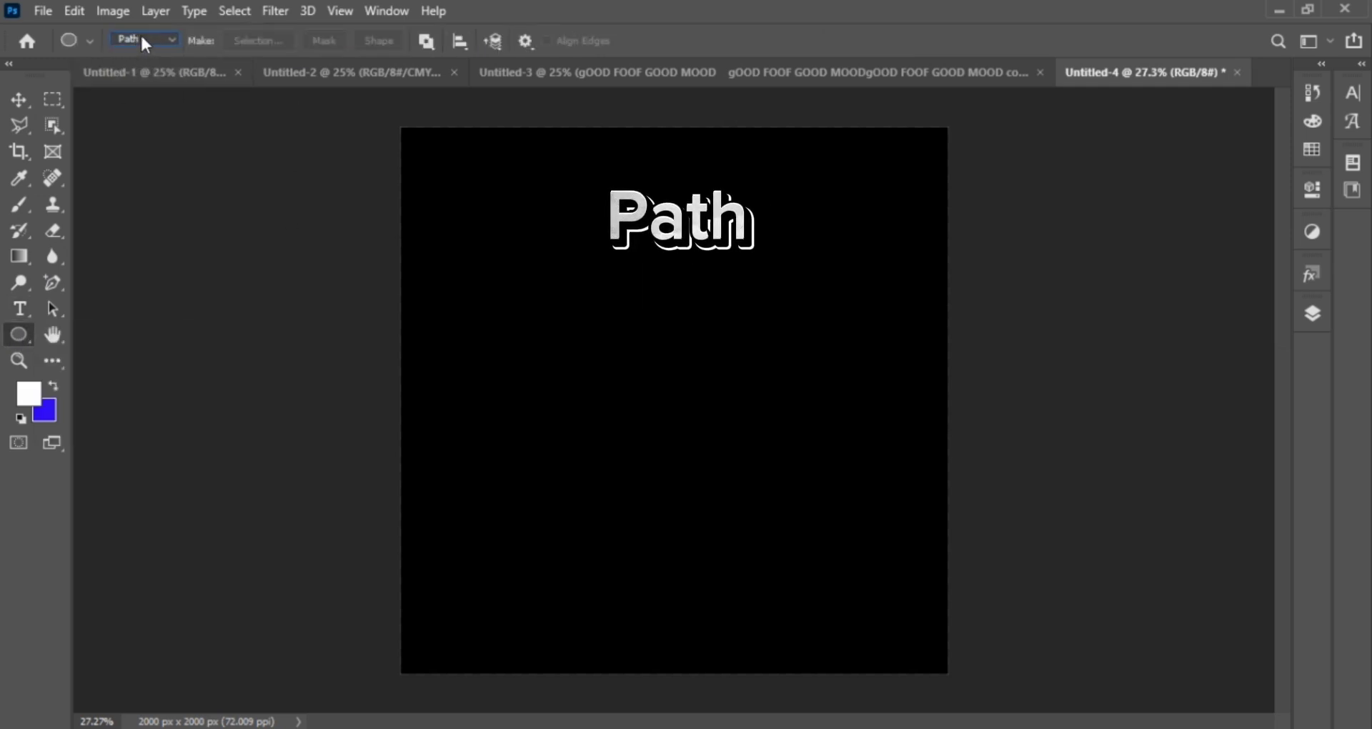
{"action": "left_click", "coordinate": [142, 40]}
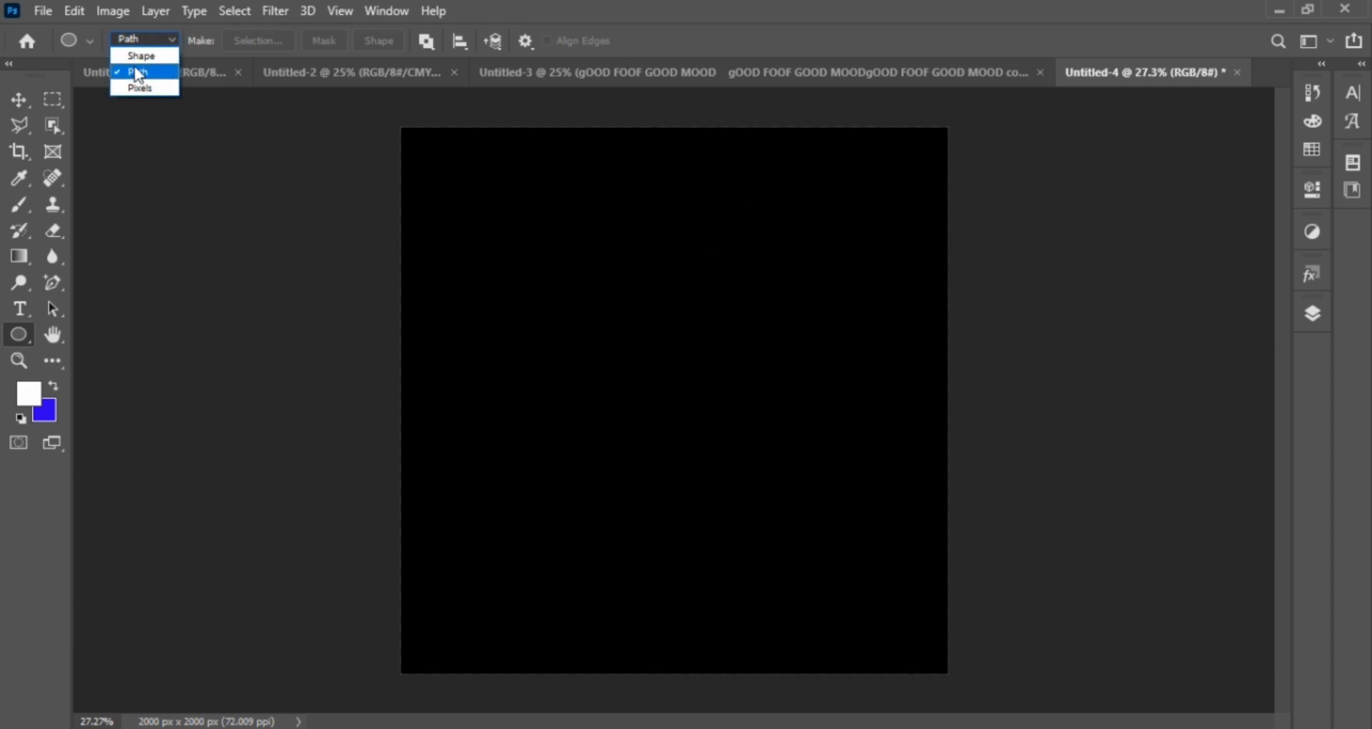
{"action": "left_click", "coordinate": [143, 71]}
{"action": "left_click_drag", "start_coordinate": [543, 262], "coordinate": [817, 550]}
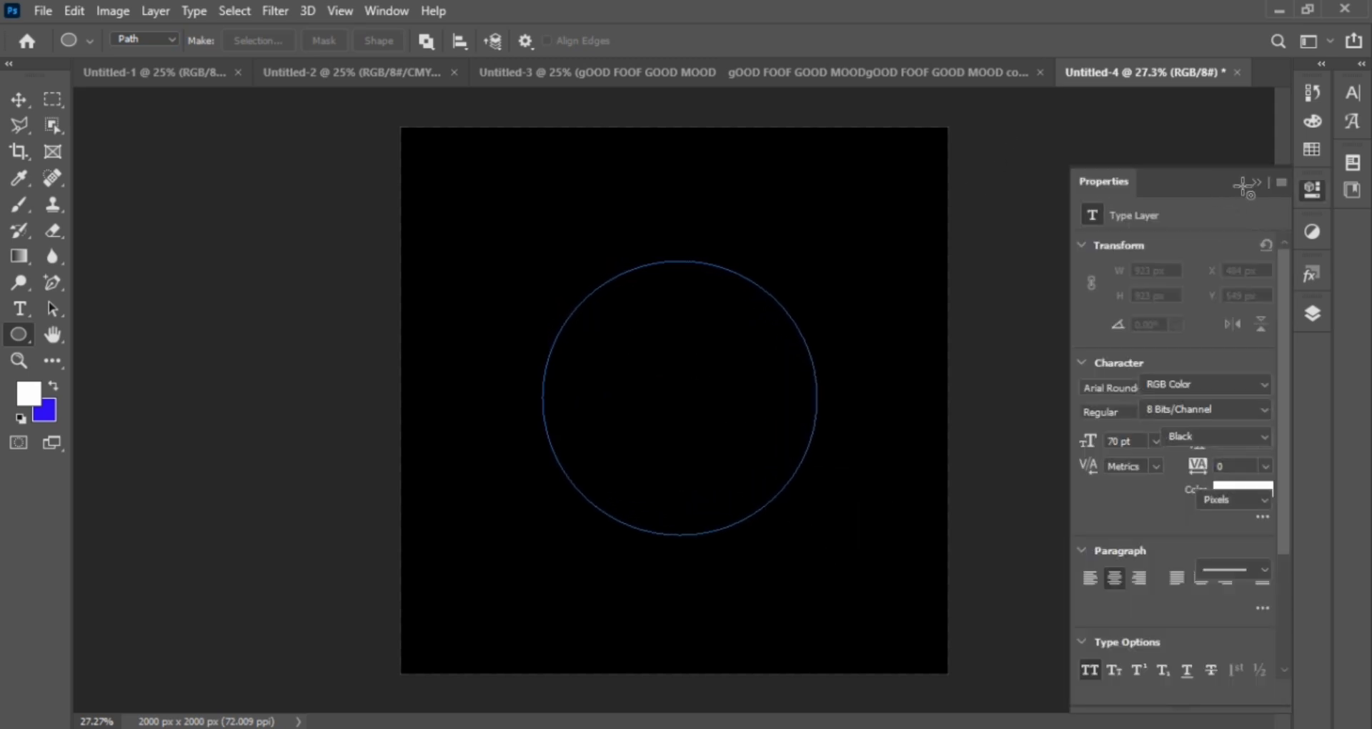
{"action": "left_click", "coordinate": [1258, 183]}
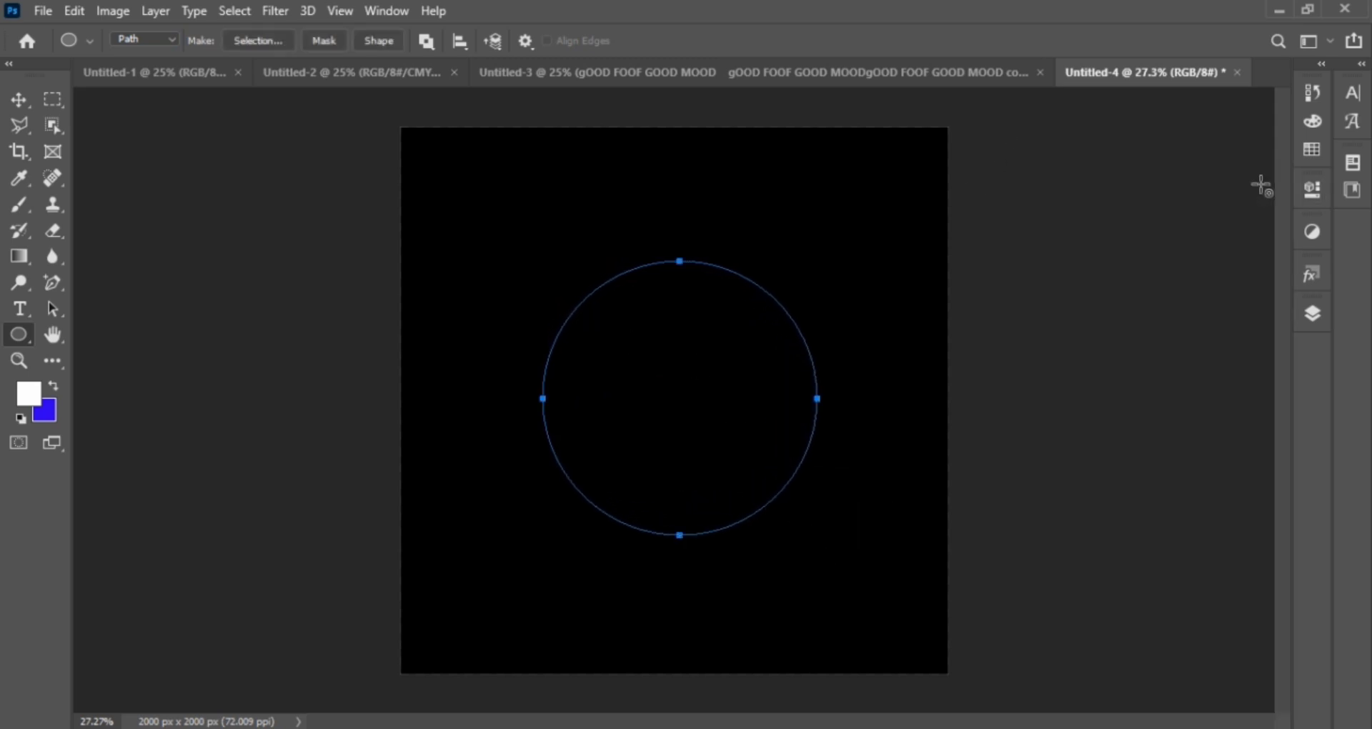
Step: Start horizontal type on the circle path and delete the placeholder text
{"action": "left_click", "coordinate": [22, 313]}
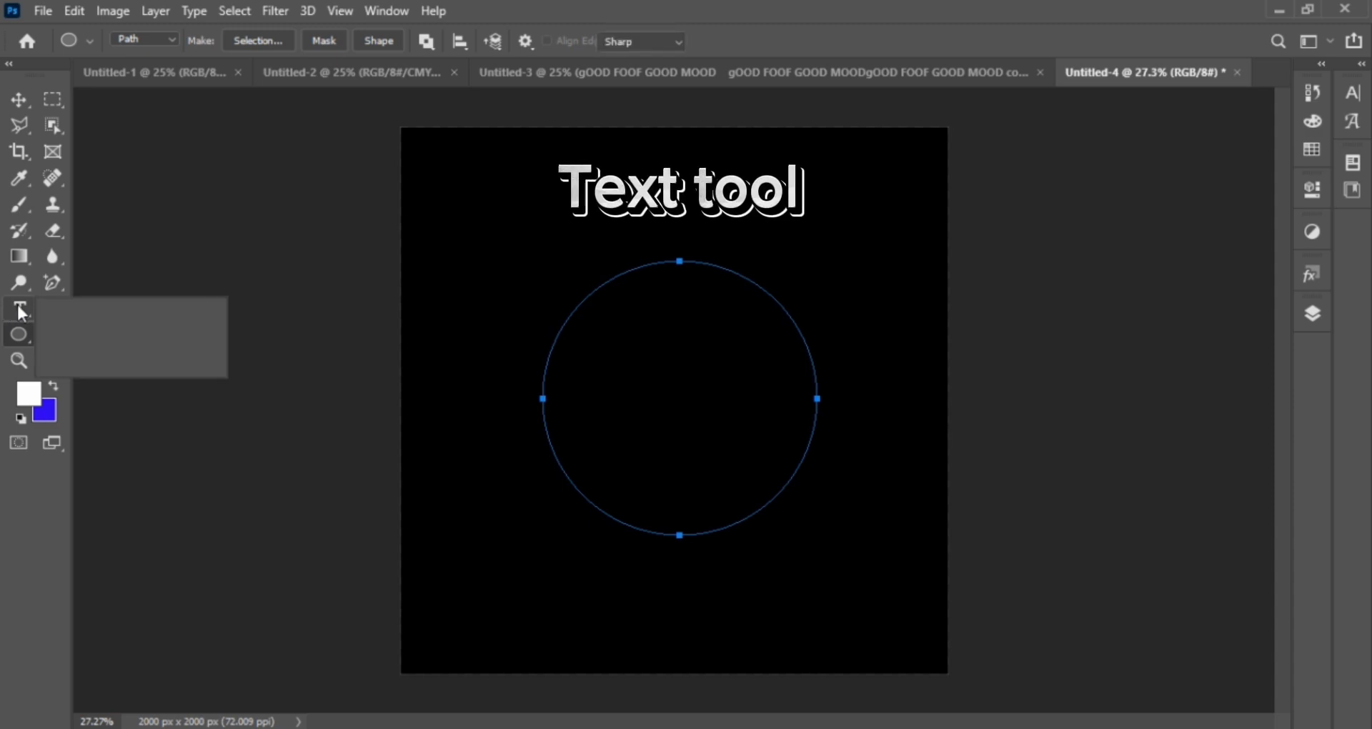
{"action": "left_click", "coordinate": [104, 312]}
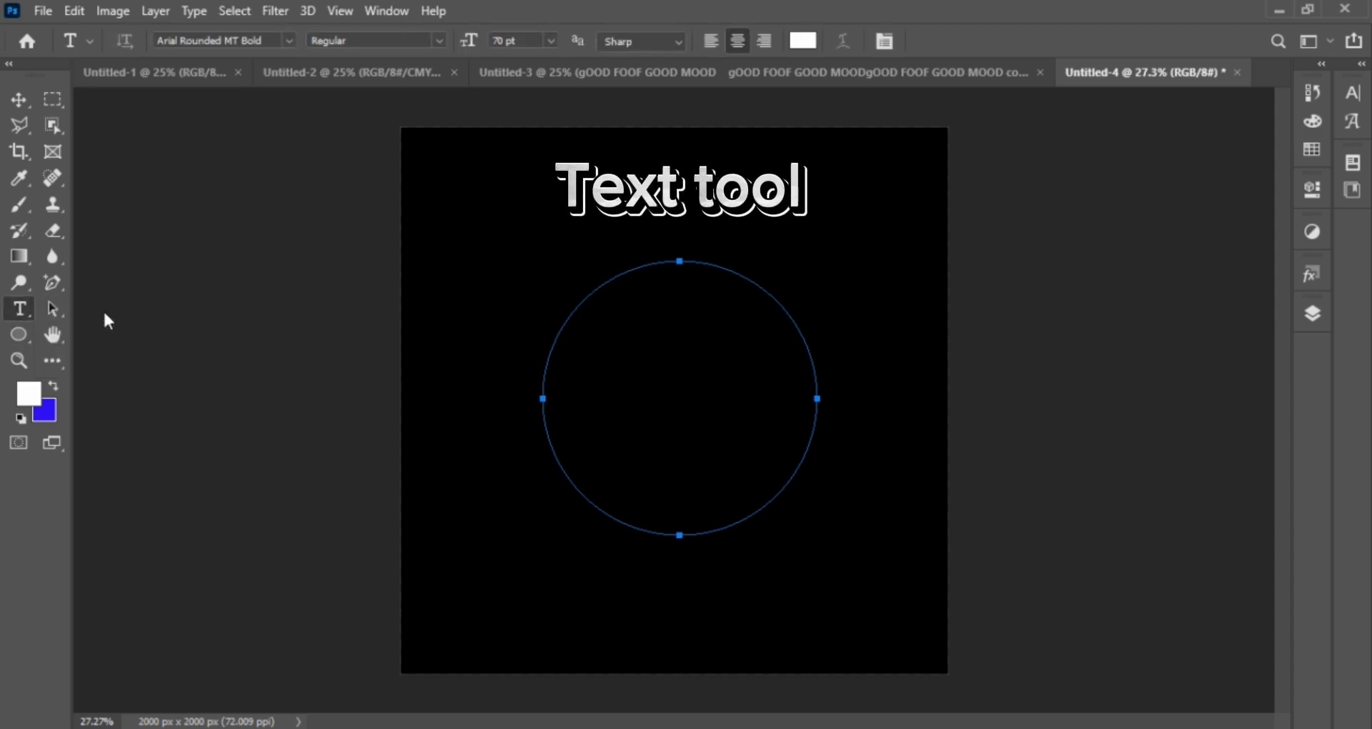
{"action": "left_click", "coordinate": [634, 268]}
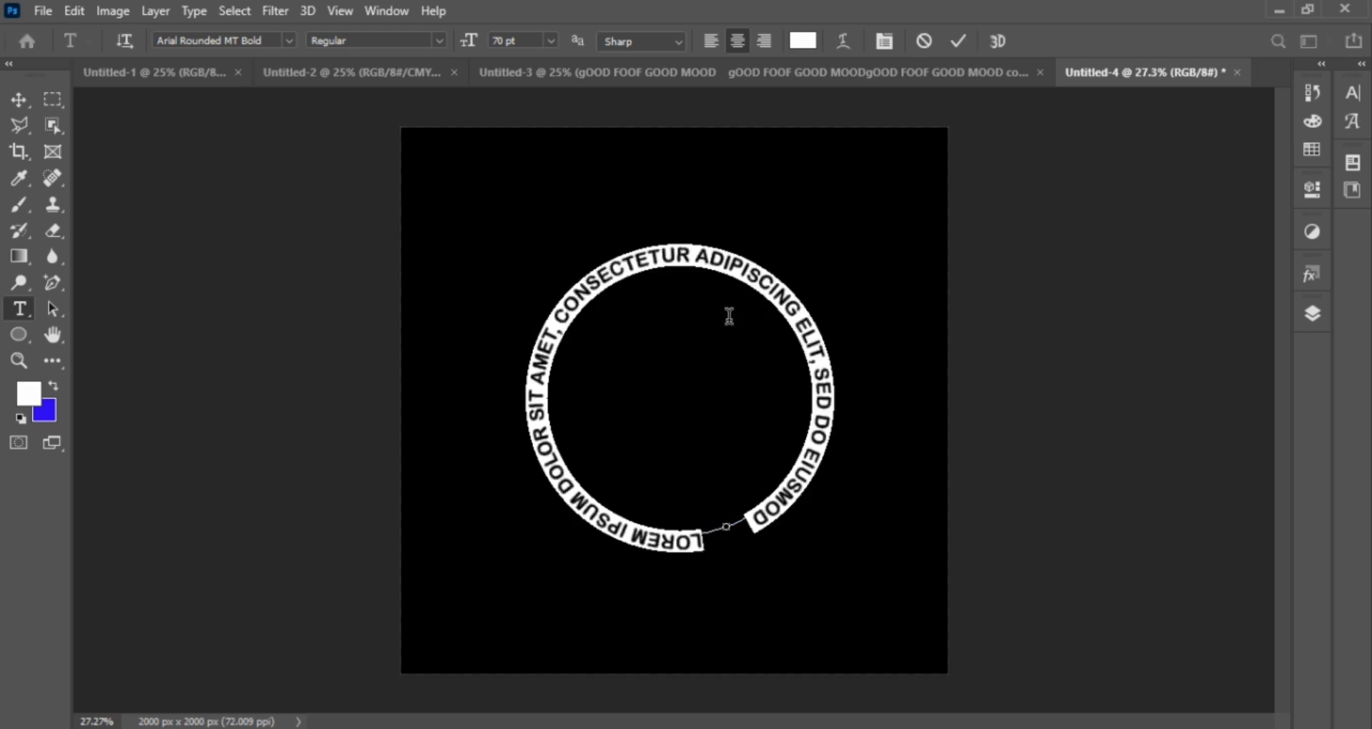
{"action": "key", "text": "BackSpace"}
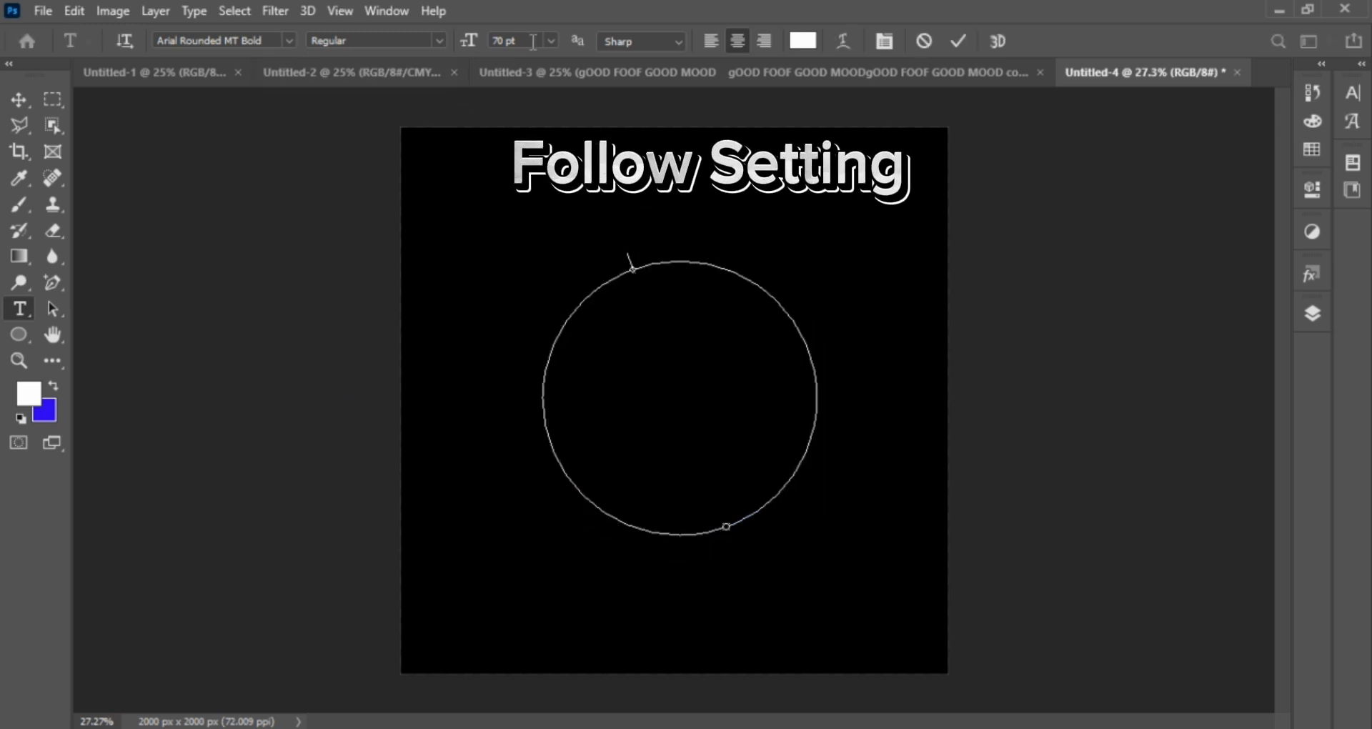
Step: Clear the font size field so a 100 pt size can be entered
{"action": "left_click", "coordinate": [551, 43]}
{"action": "left_click", "coordinate": [529, 297]}
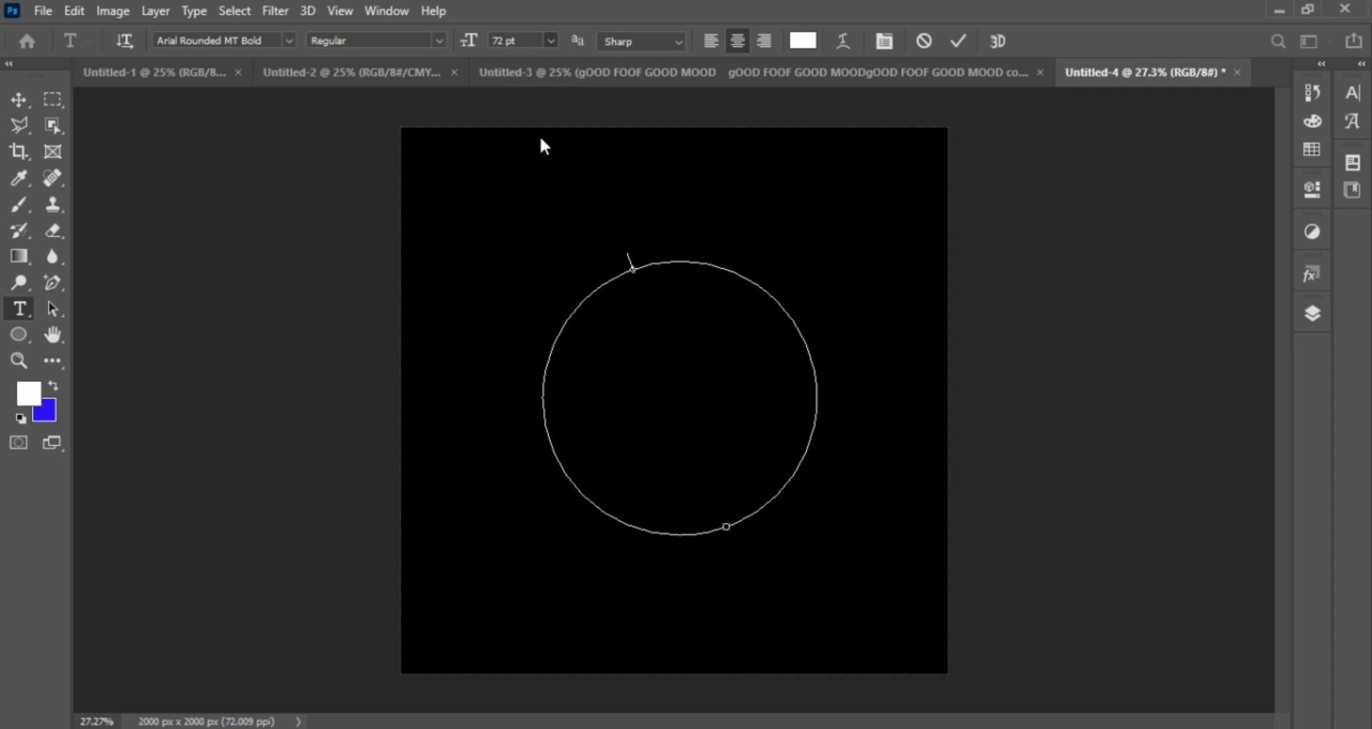
{"action": "left_click", "coordinate": [505, 43]}
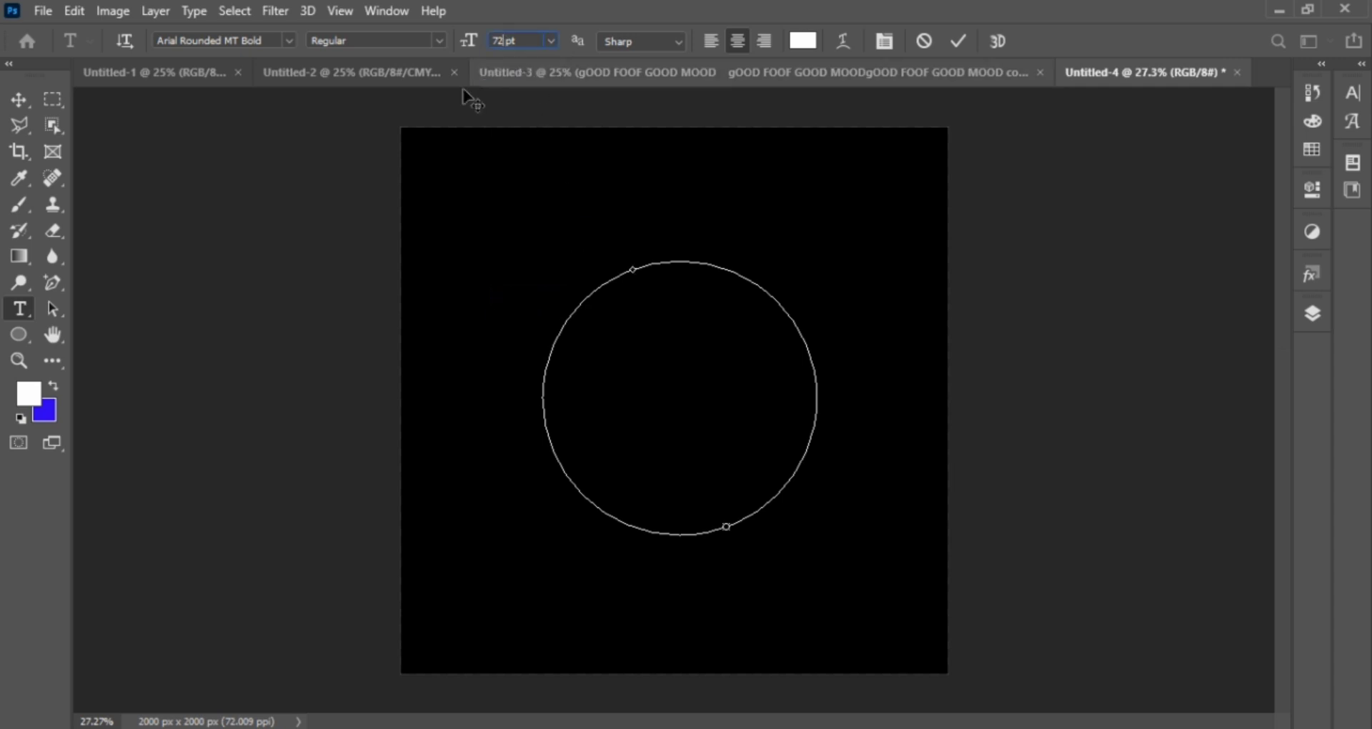
{"action": "key", "text": "BackSpace"}
{"action": "type", "text": "1"}
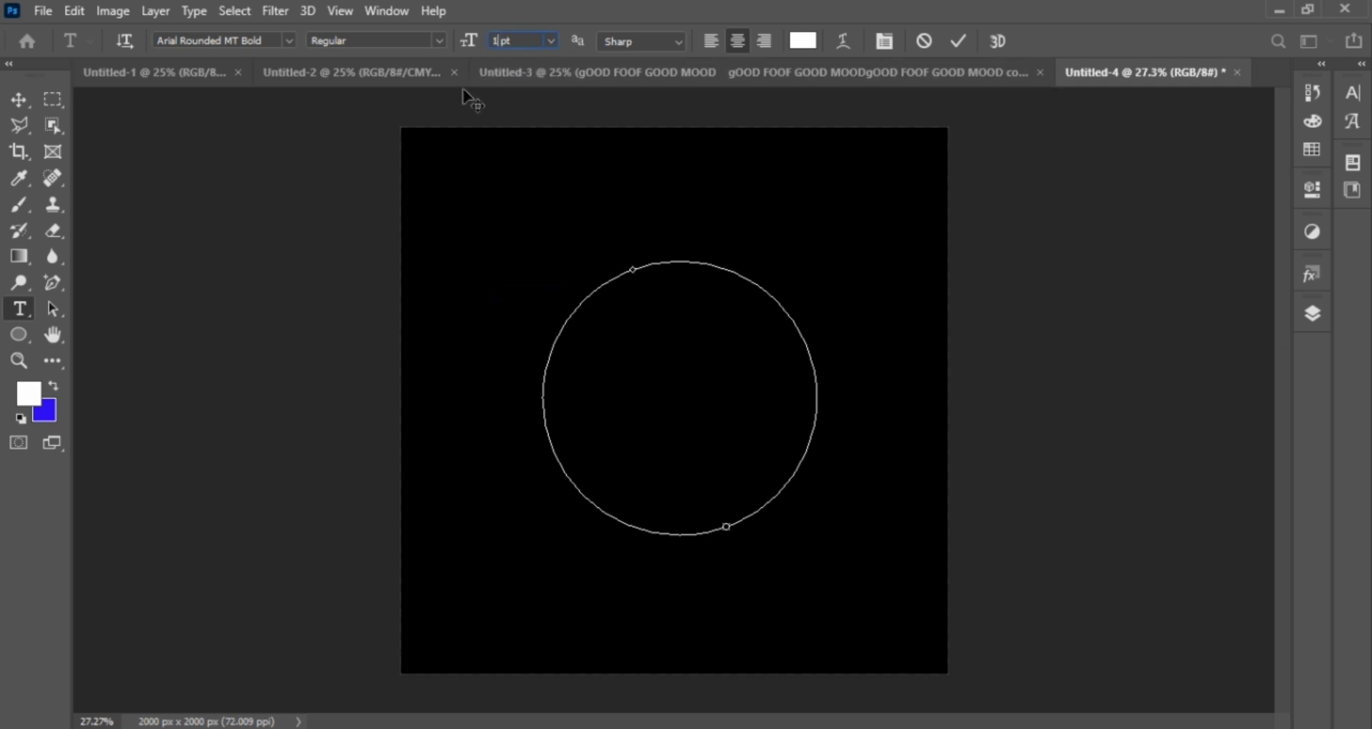
Step: Set the font size to 100 pt and type NEVER GIVE UP on the path
{"action": "type", "text": "00"}
{"action": "key", "text": "Return"}
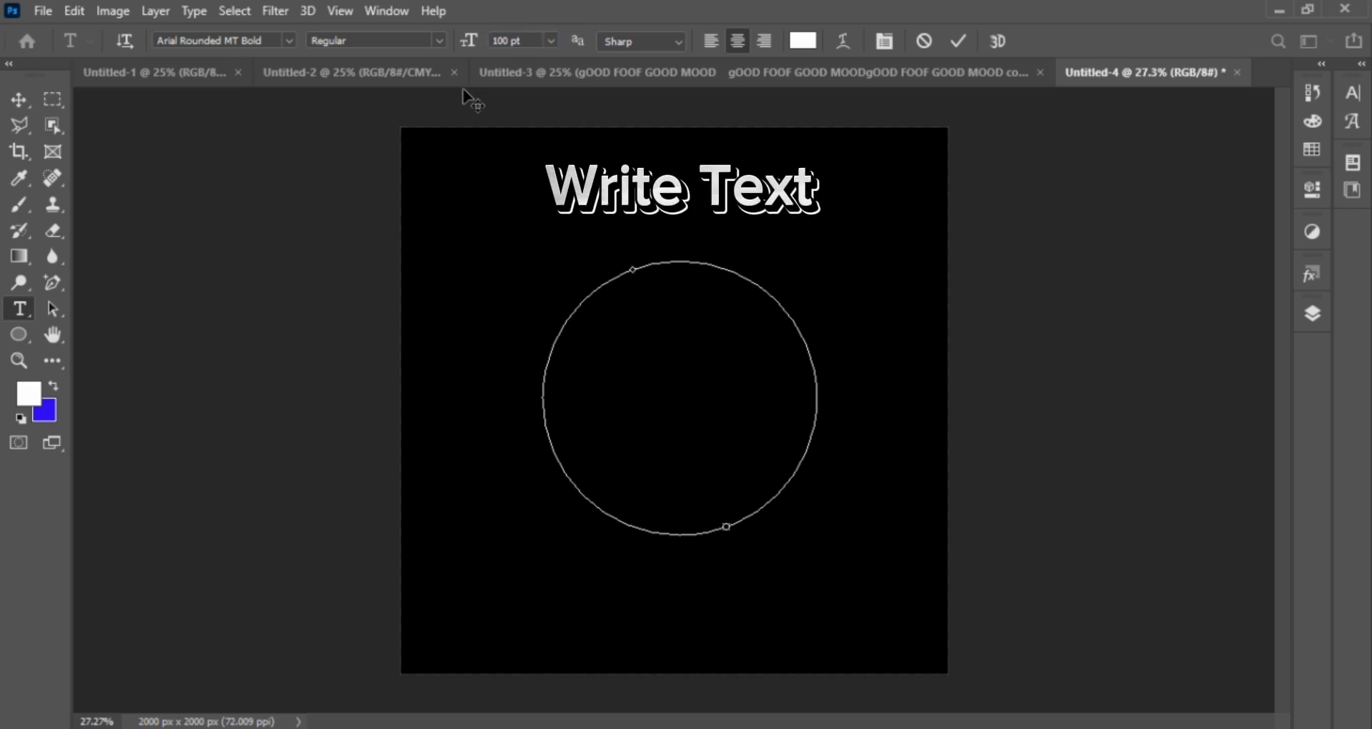
{"action": "type", "text": "NE"}
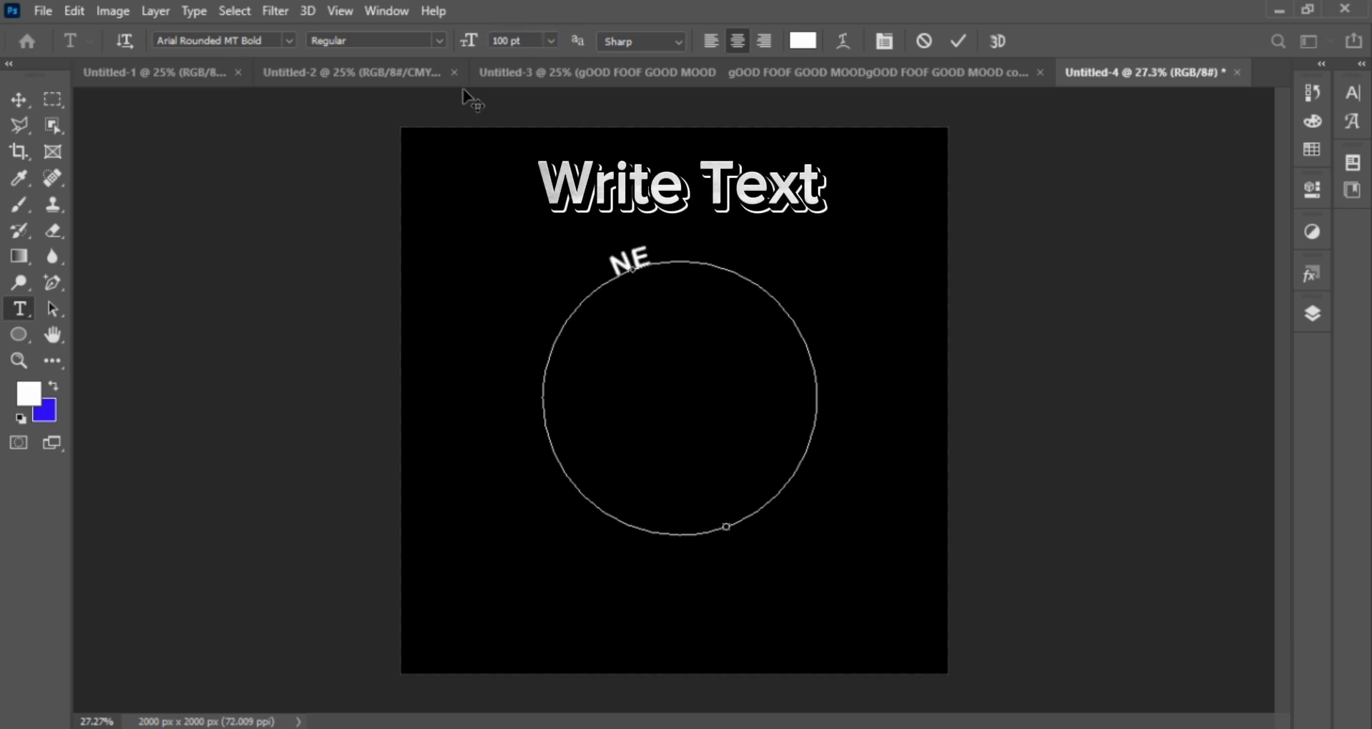
{"action": "type", "text": "VER"}
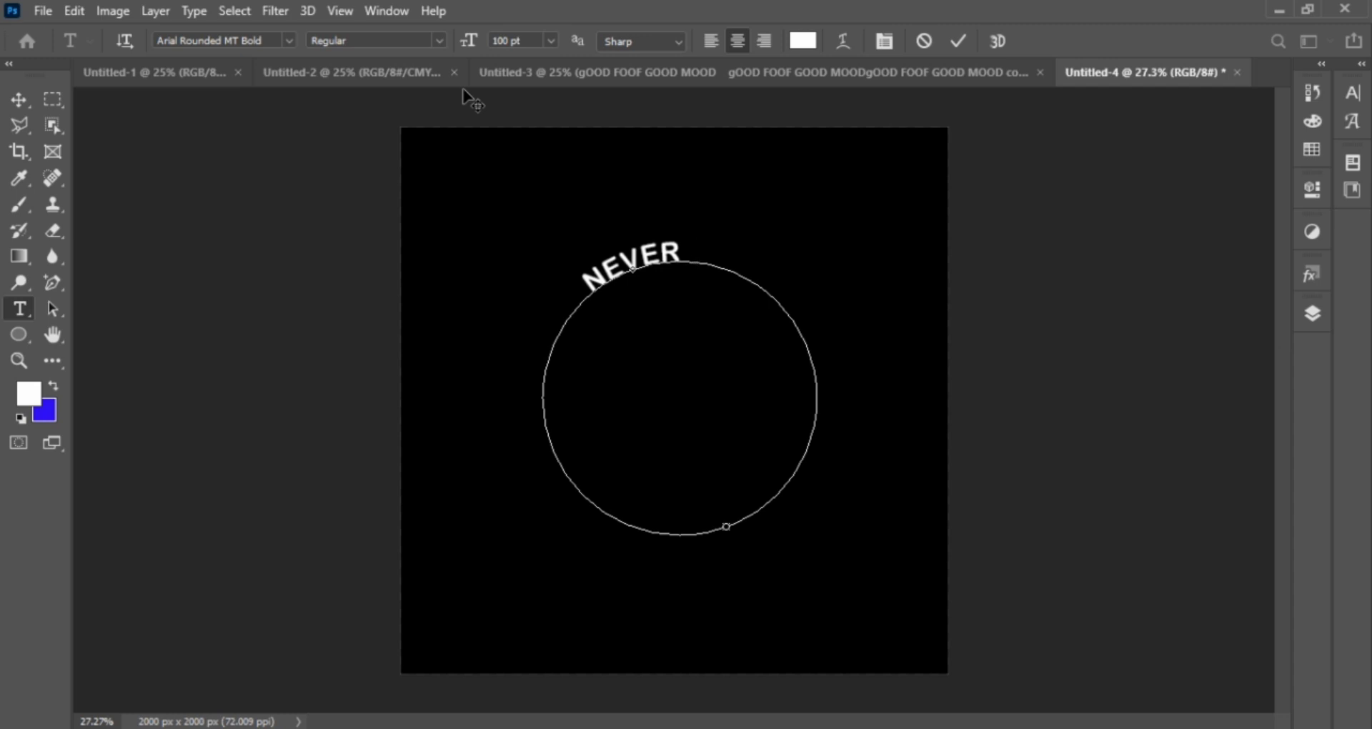
{"action": "type", "text": " GIVE"}
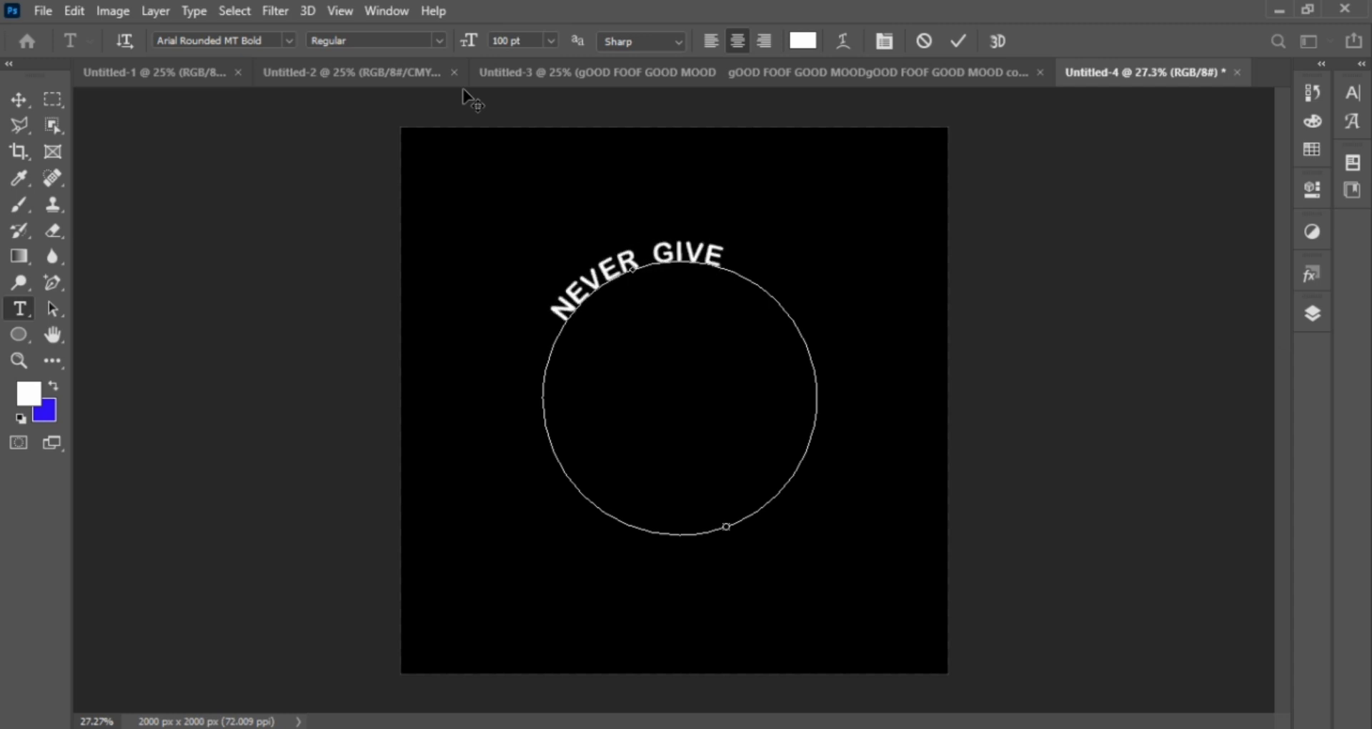
{"action": "type", "text": " UP"}
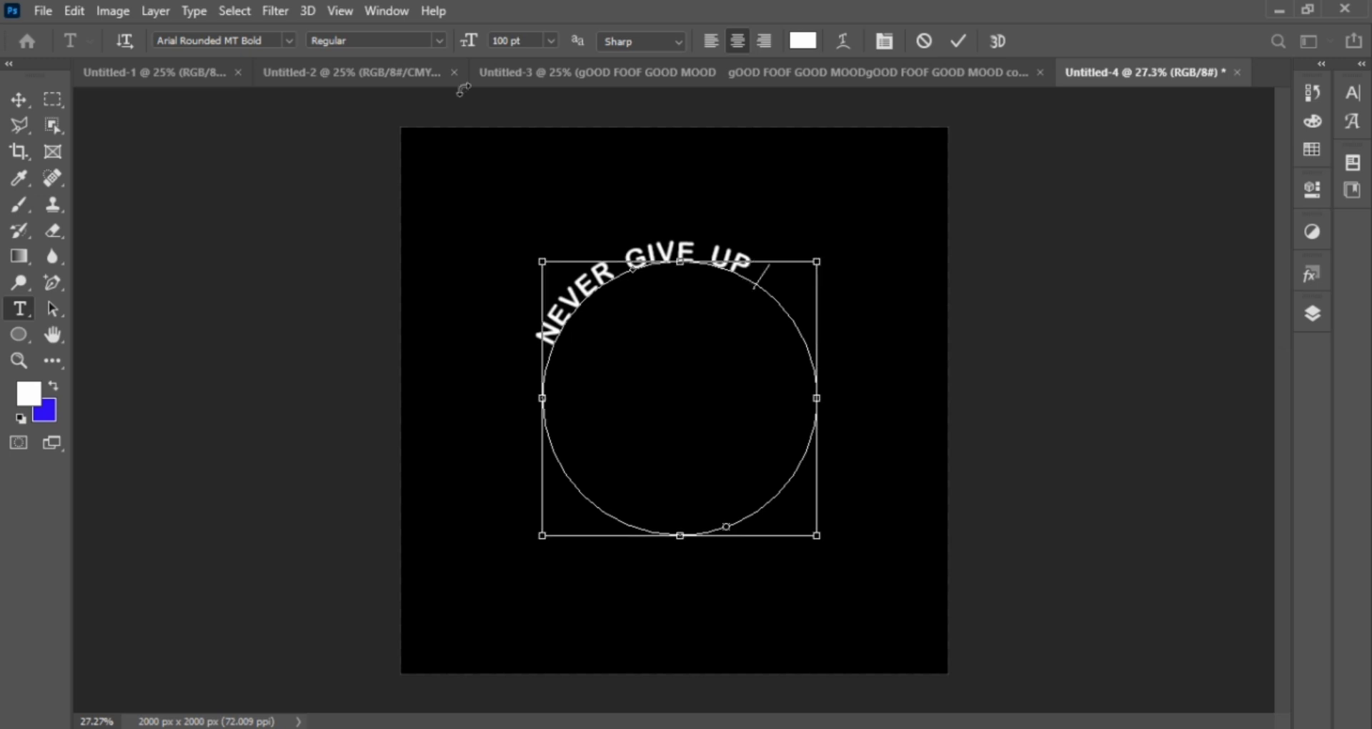
Step: Copy the phrase and paste it repeatedly until NEVER GIVE UP circles the whole path
{"action": "key", "text": "ctrl+a"}
{"action": "type", "text": "GOOS IS THE BEST PLANNER"}
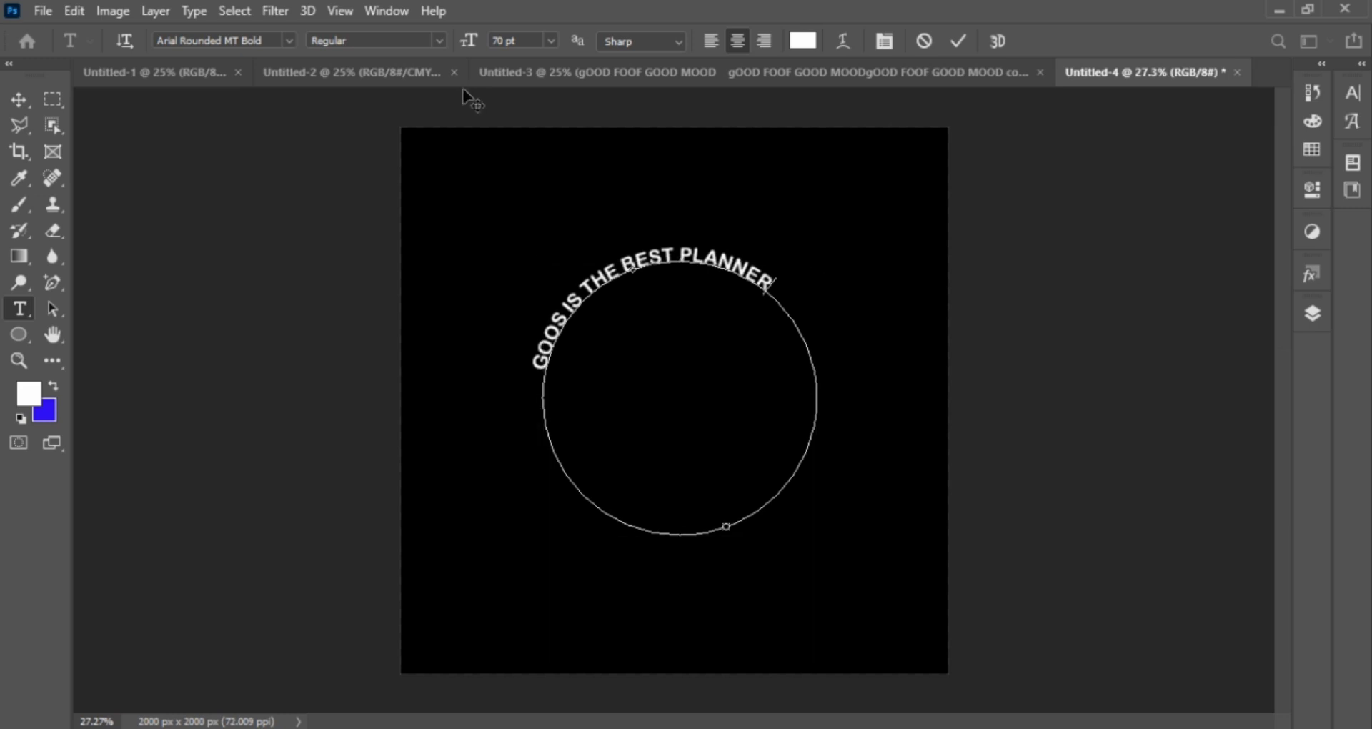
{"action": "key", "text": "ctrl+z"}
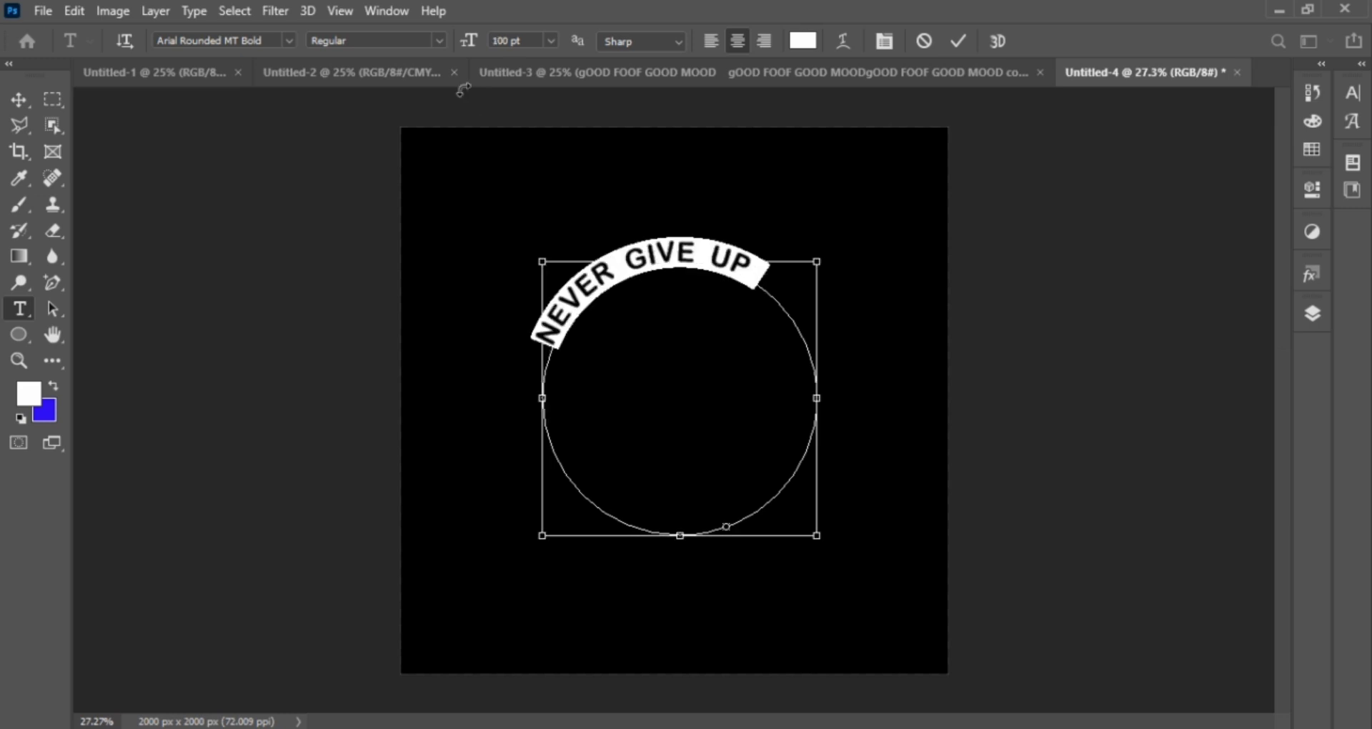
{"action": "key", "text": "Right"}
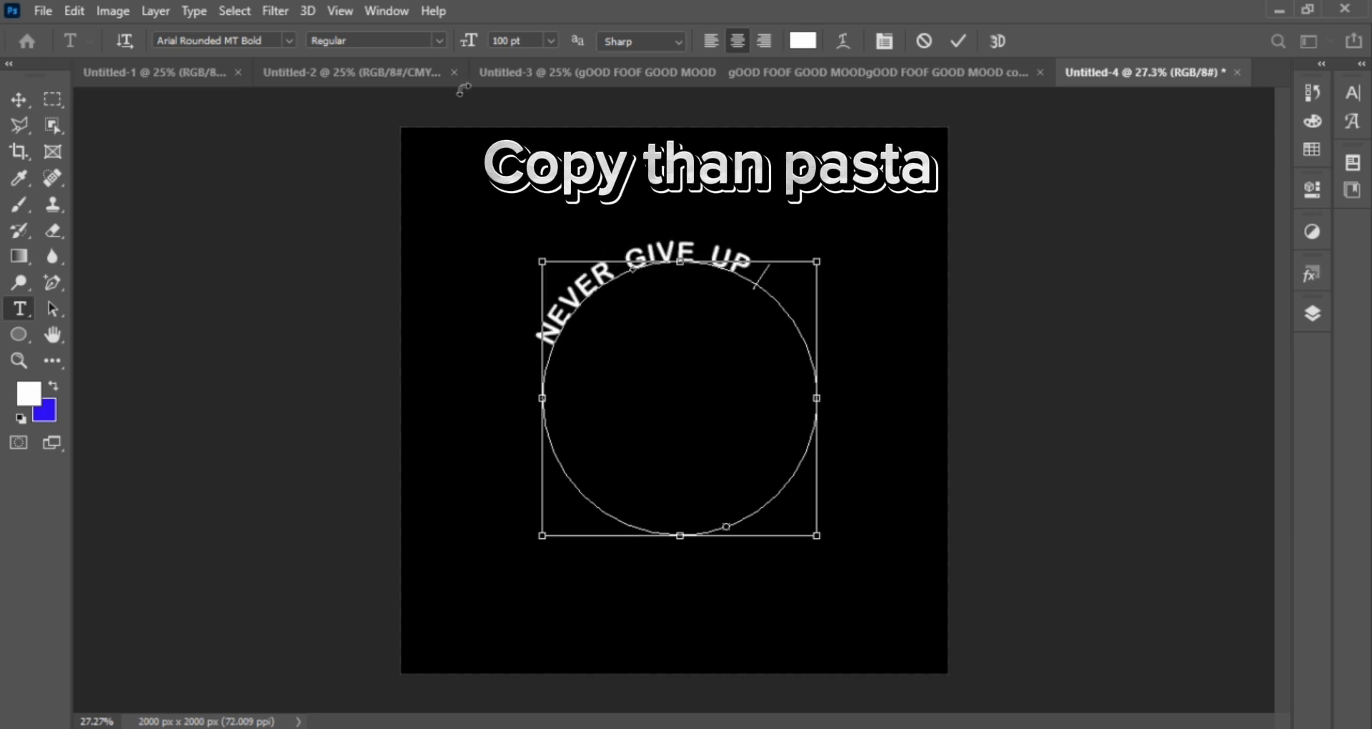
{"action": "type", "text": "NEVER GIVE UP"}
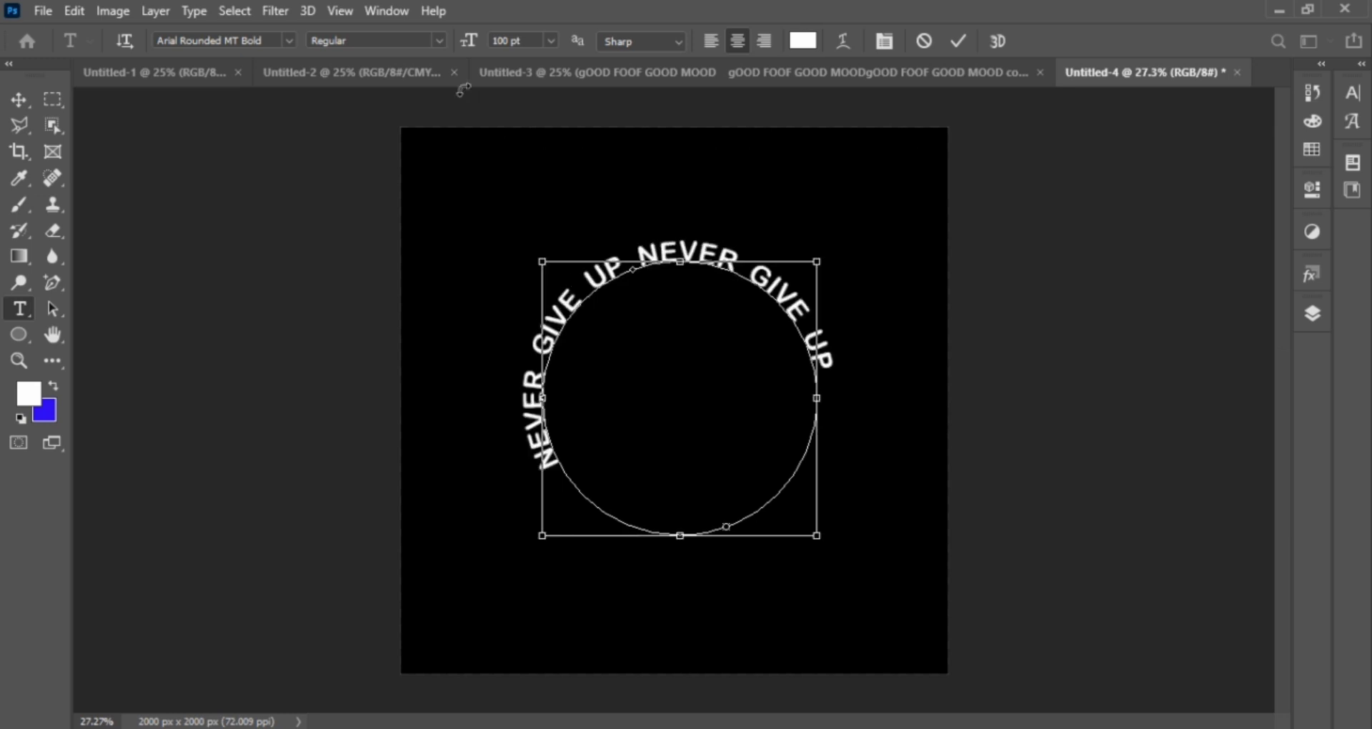
{"action": "type", "text": "NEVER GIVE UP"}
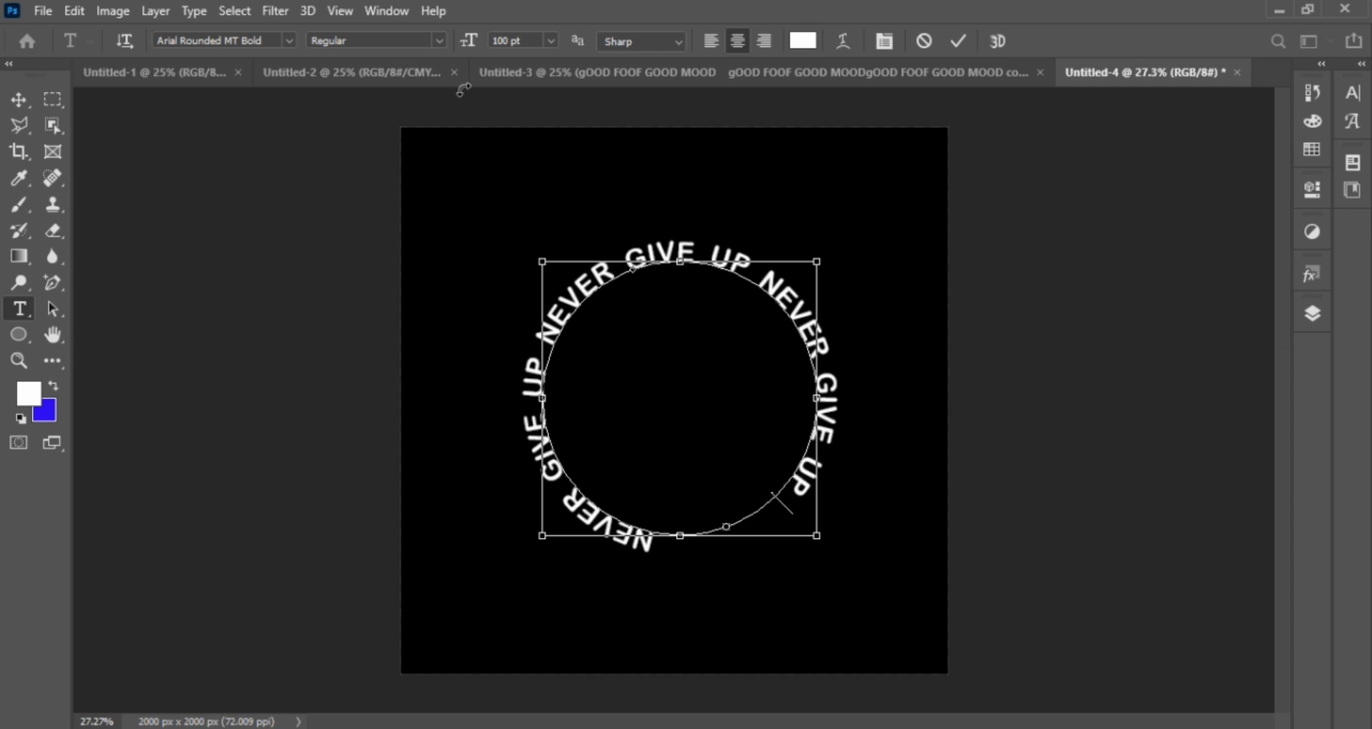
{"action": "key", "text": "ctrl+v"}
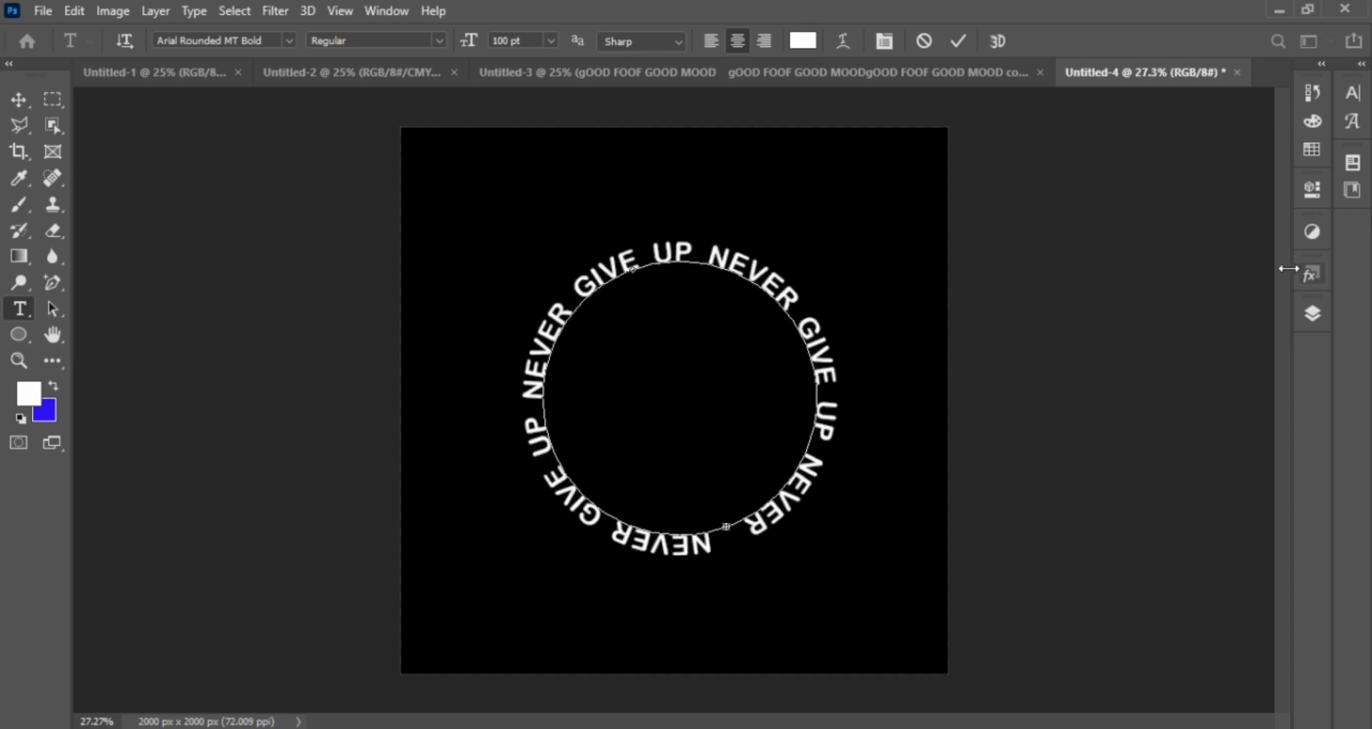
Step: Commit the ring text and rasterize its type layer with Rasterize Type
{"action": "left_click", "coordinate": [1305, 320]}
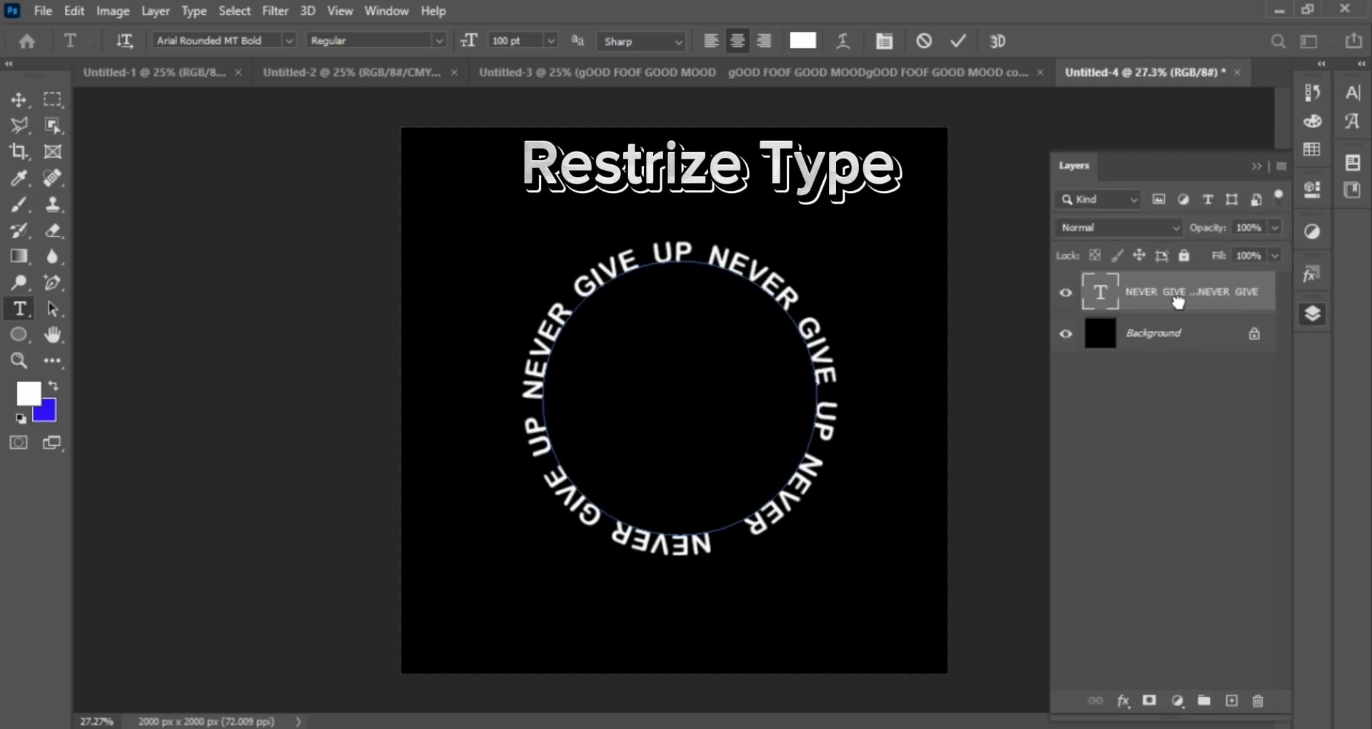
{"action": "left_click", "coordinate": [1199, 306]}
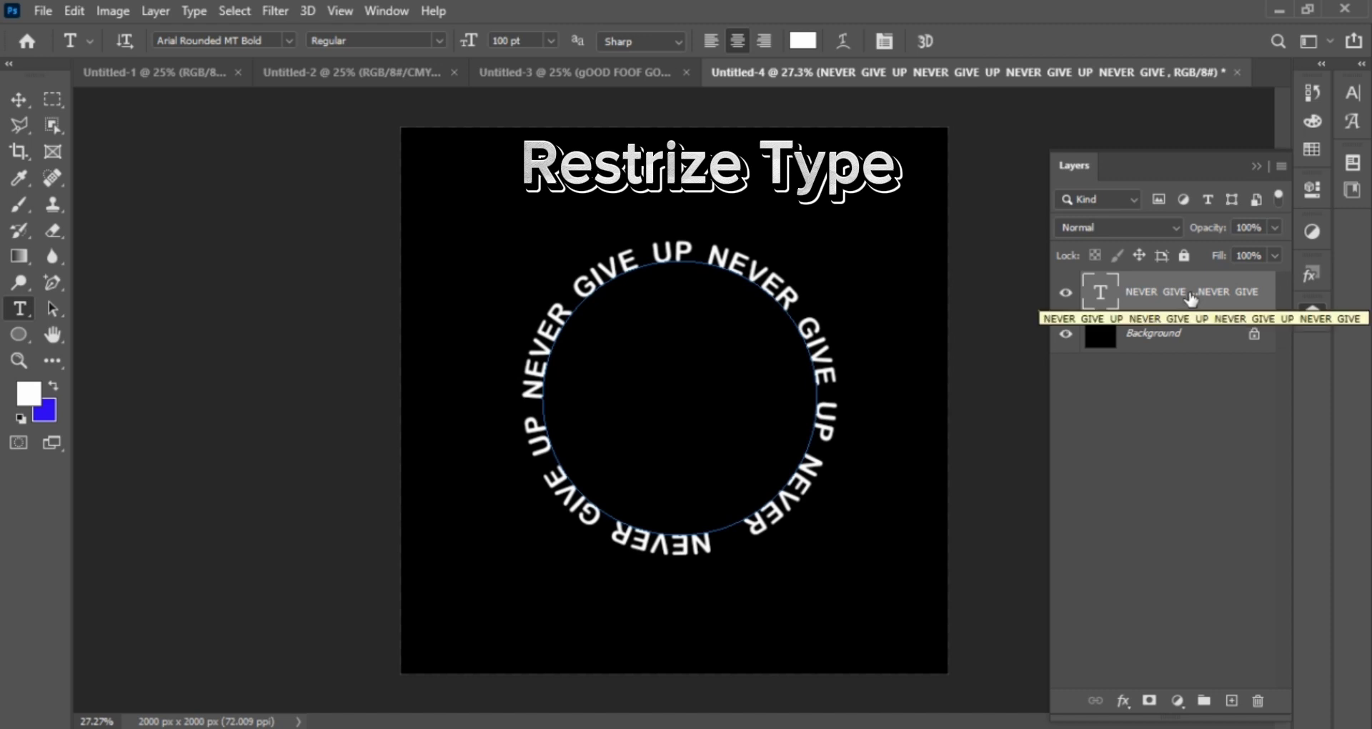
{"action": "right_click", "coordinate": [1190, 297]}
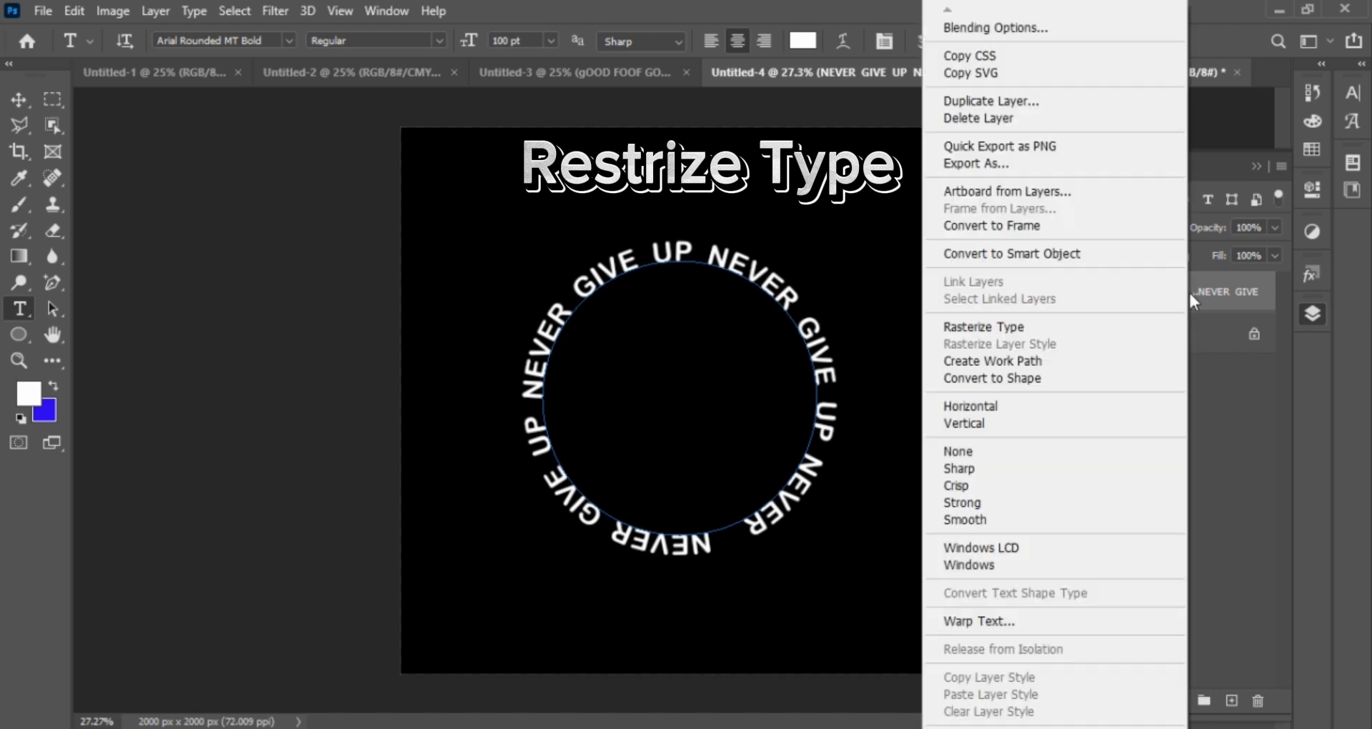
{"action": "left_click", "coordinate": [989, 325]}
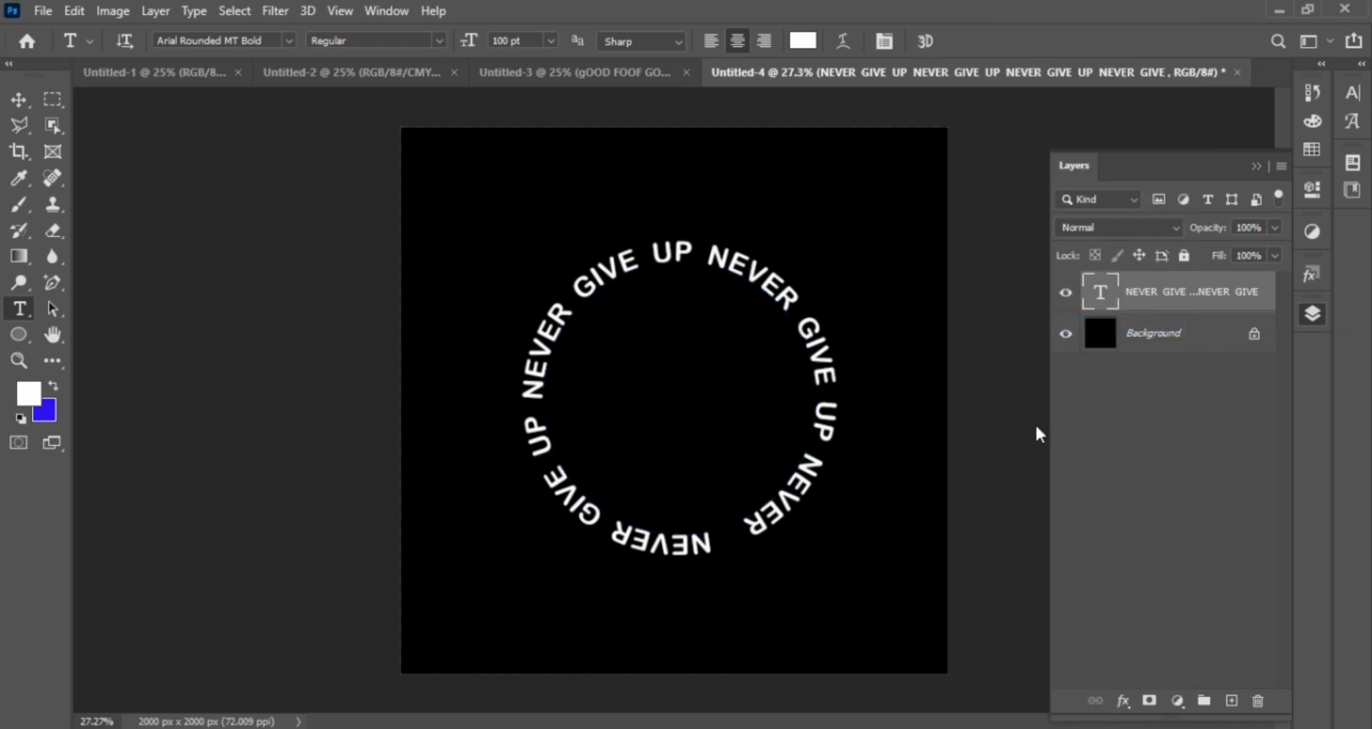
{"action": "left_click", "coordinate": [1122, 701]}
Step: Add a drop shadow to the ring text: 100% opacity, 0 px distance, 50% spread, 95 px size
{"action": "left_click", "coordinate": [1143, 686]}
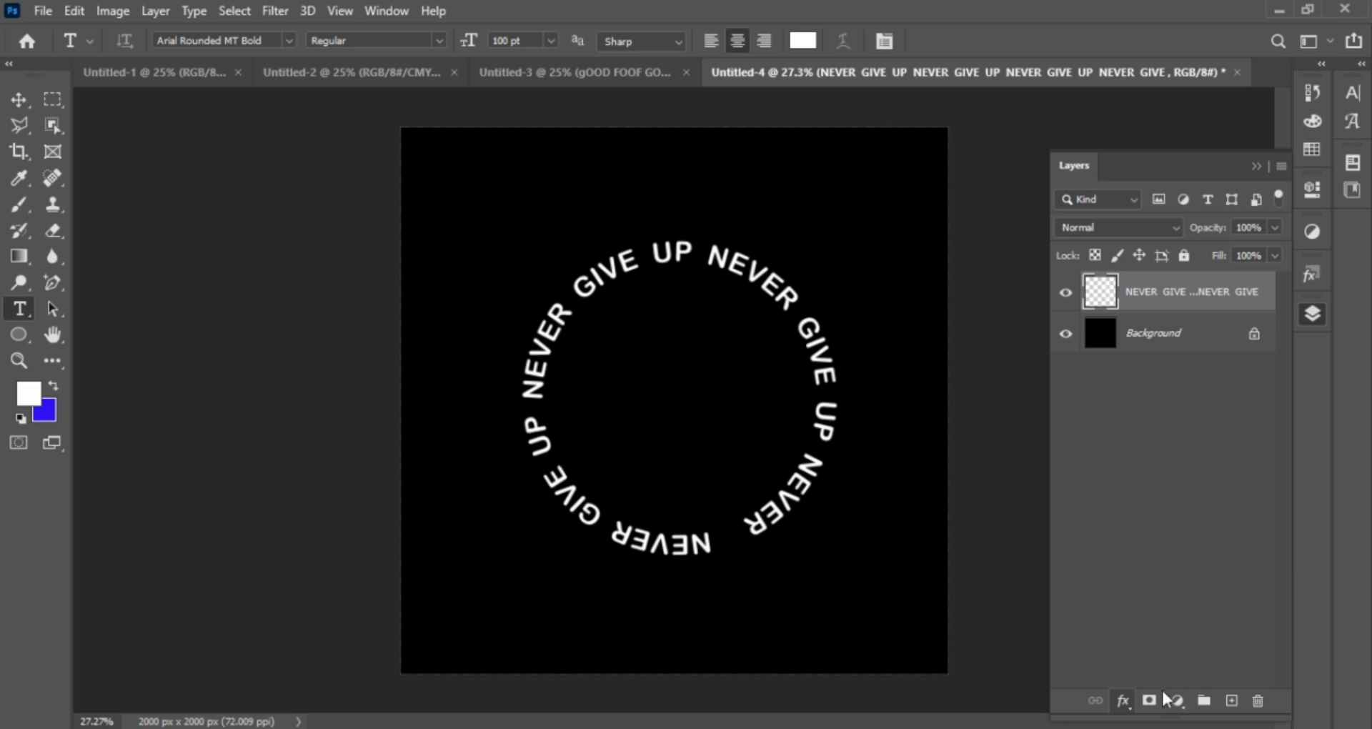
{"action": "left_click", "coordinate": [1123, 702]}
{"action": "left_click", "coordinate": [1150, 684]}
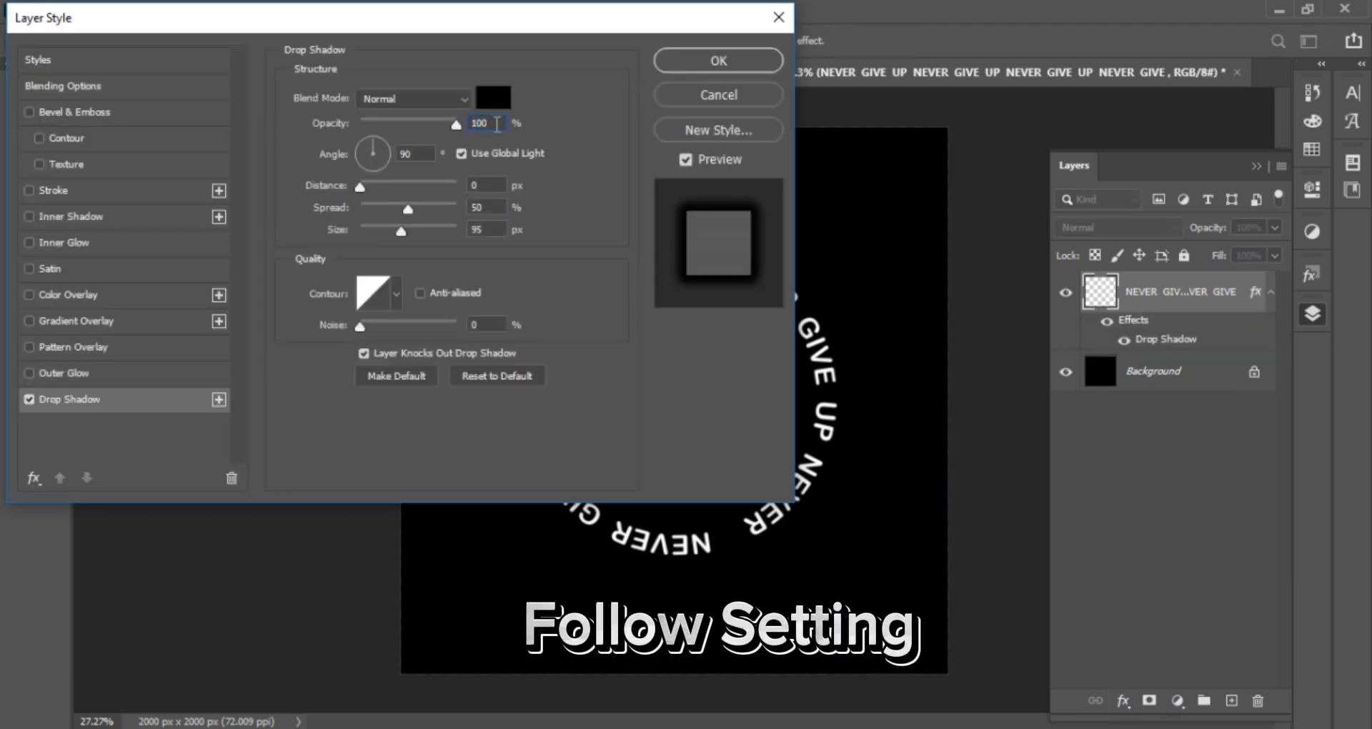
{"action": "type", "text": "10"}
{"action": "key", "text": "BackSpace"}
{"action": "key", "text": "BackSpace"}
{"action": "type", "text": "00"}
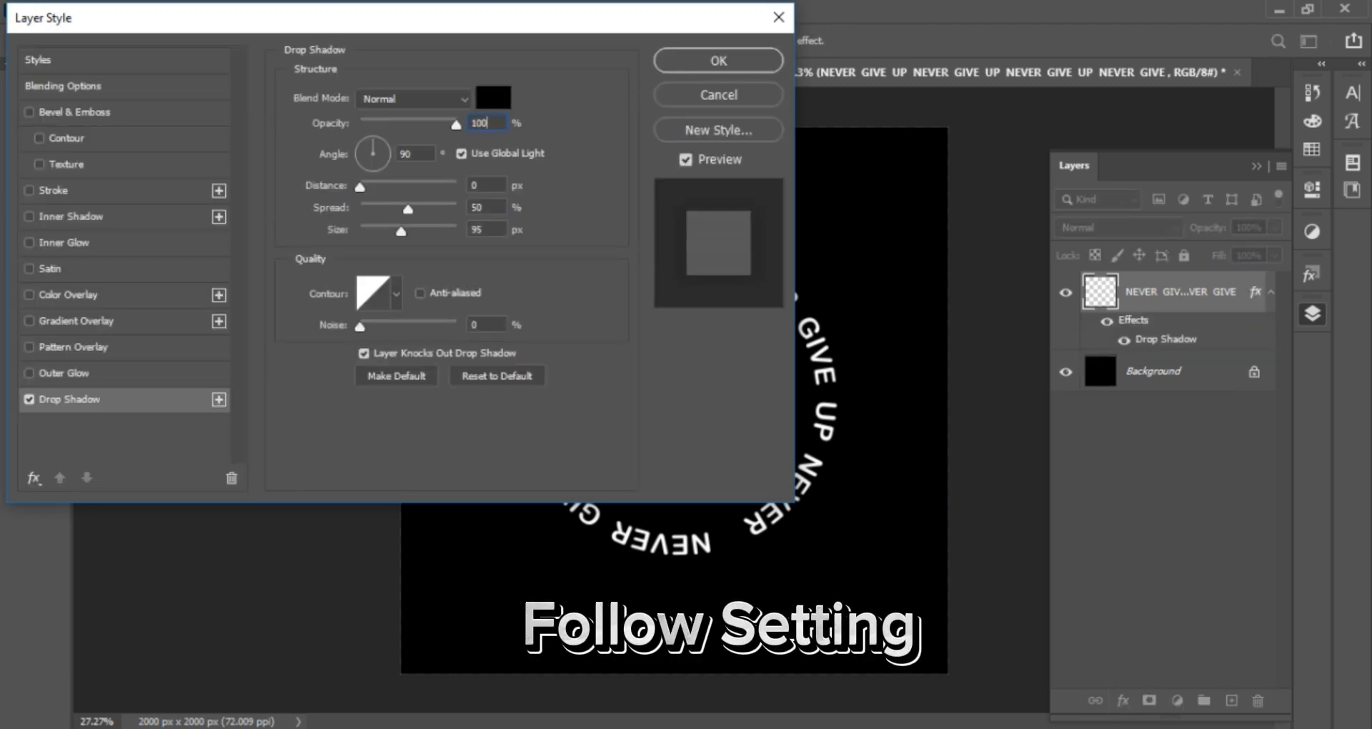
{"action": "key", "text": "Tab"}
{"action": "key", "text": "Tab"}
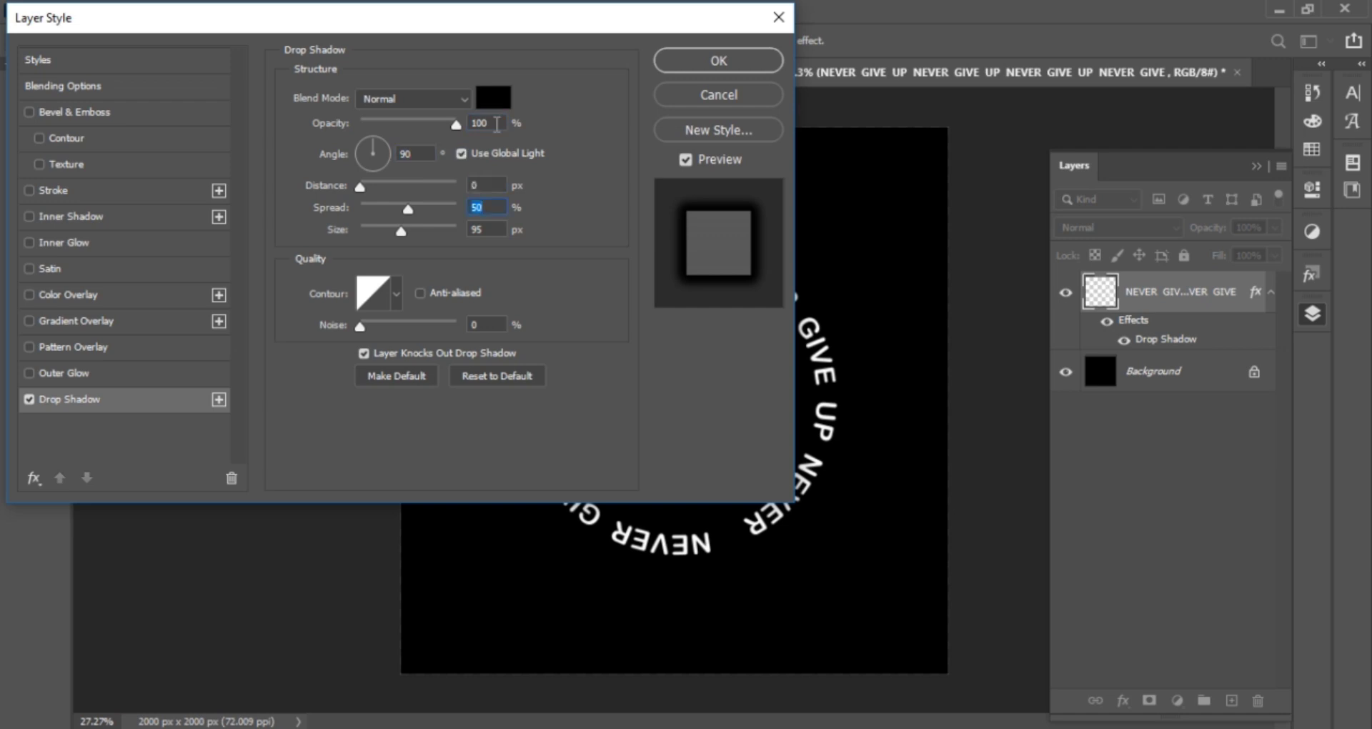
{"action": "key", "text": "Tab"}
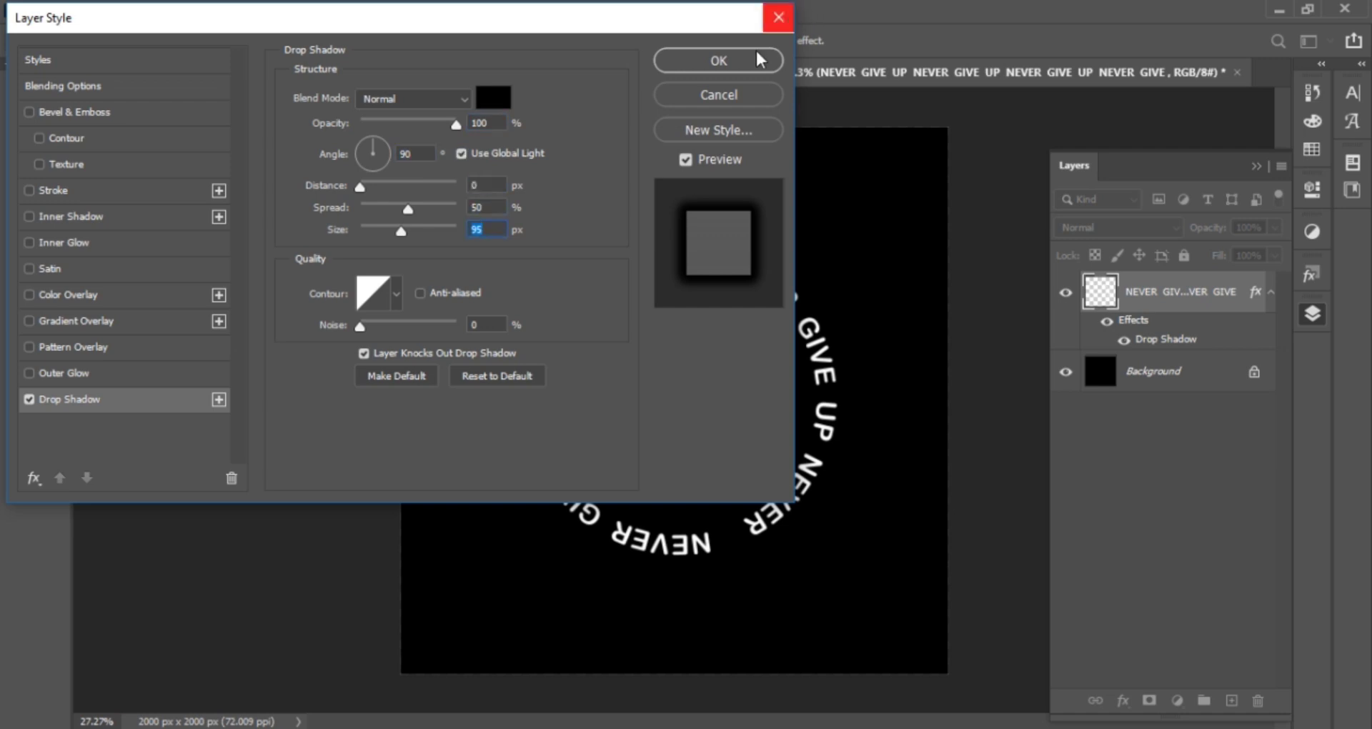
{"action": "left_click", "coordinate": [759, 62]}
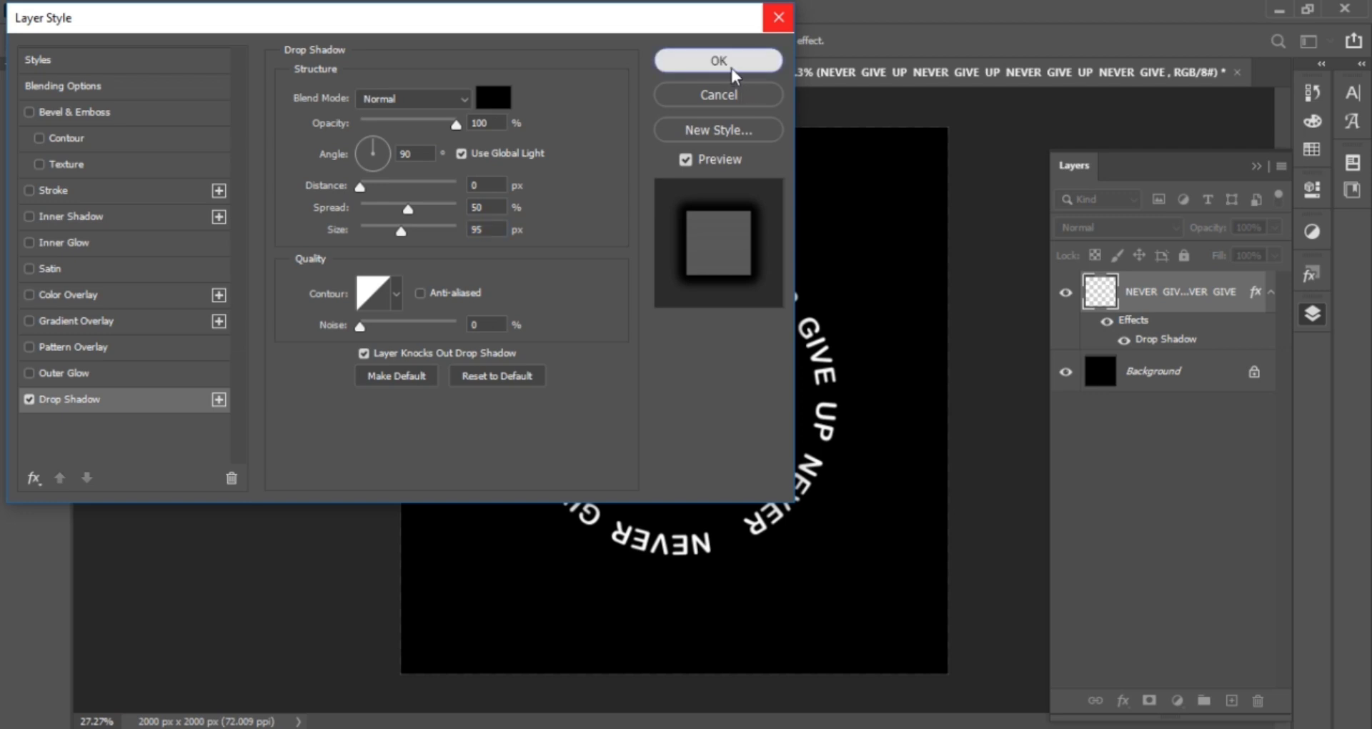
{"action": "left_click", "coordinate": [732, 64]}
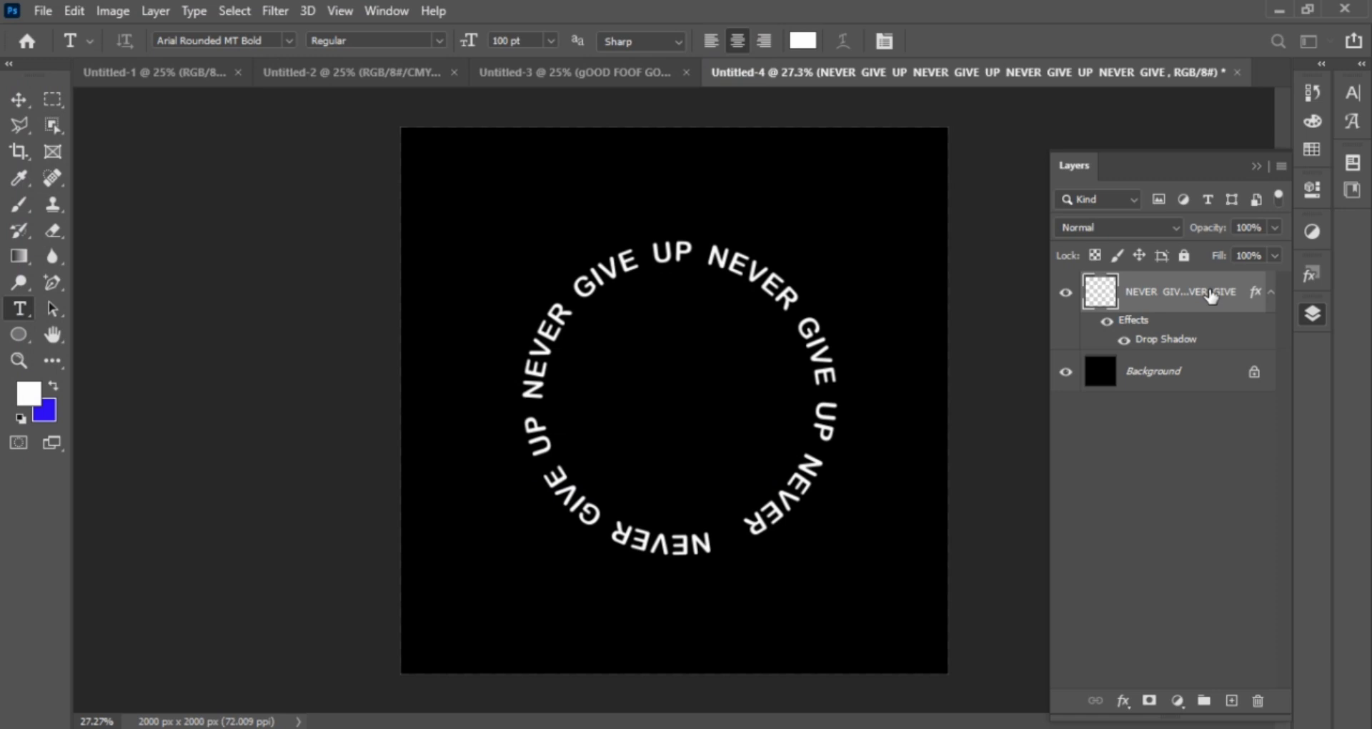
Step: Duplicate the ring text layer and scale the original down to about 82.7% as an inner ring
{"action": "key", "text": "ctrl+j"}
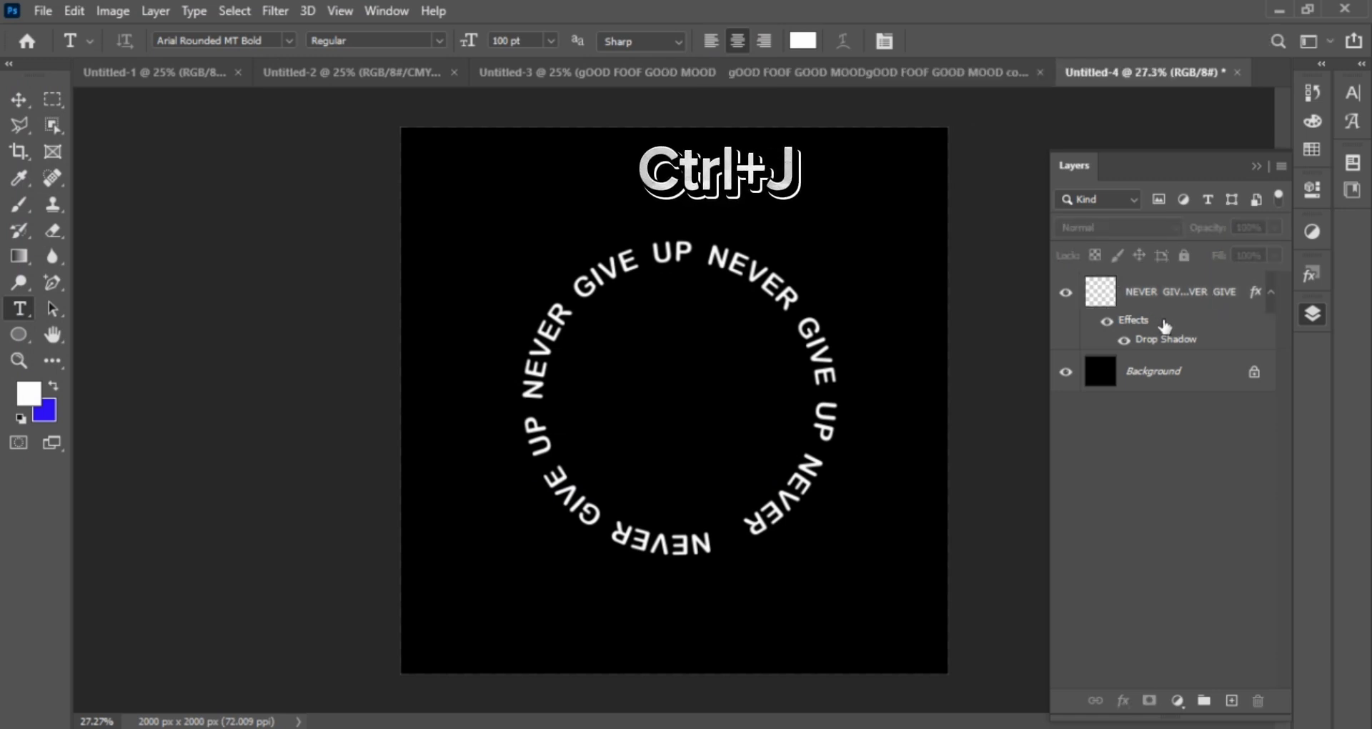
{"action": "left_click", "coordinate": [1188, 297]}
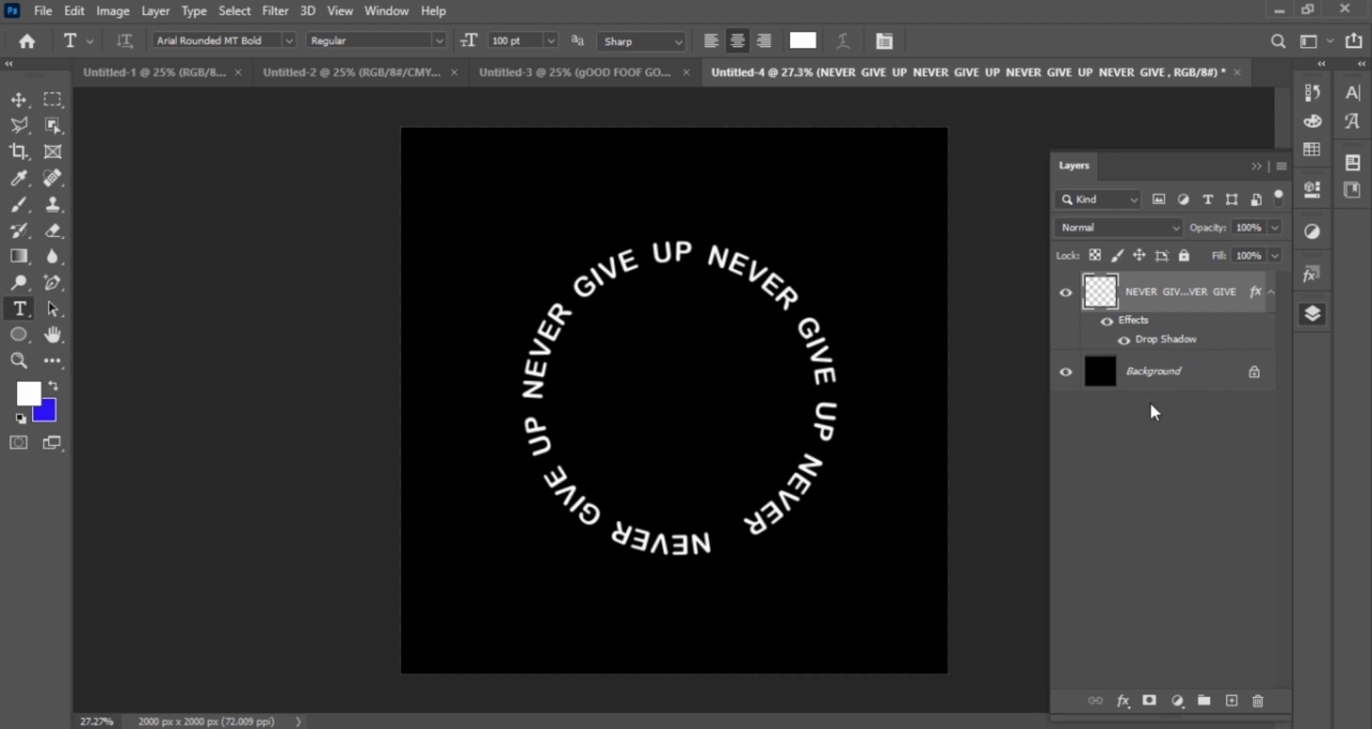
{"action": "key", "text": "ctrl+j"}
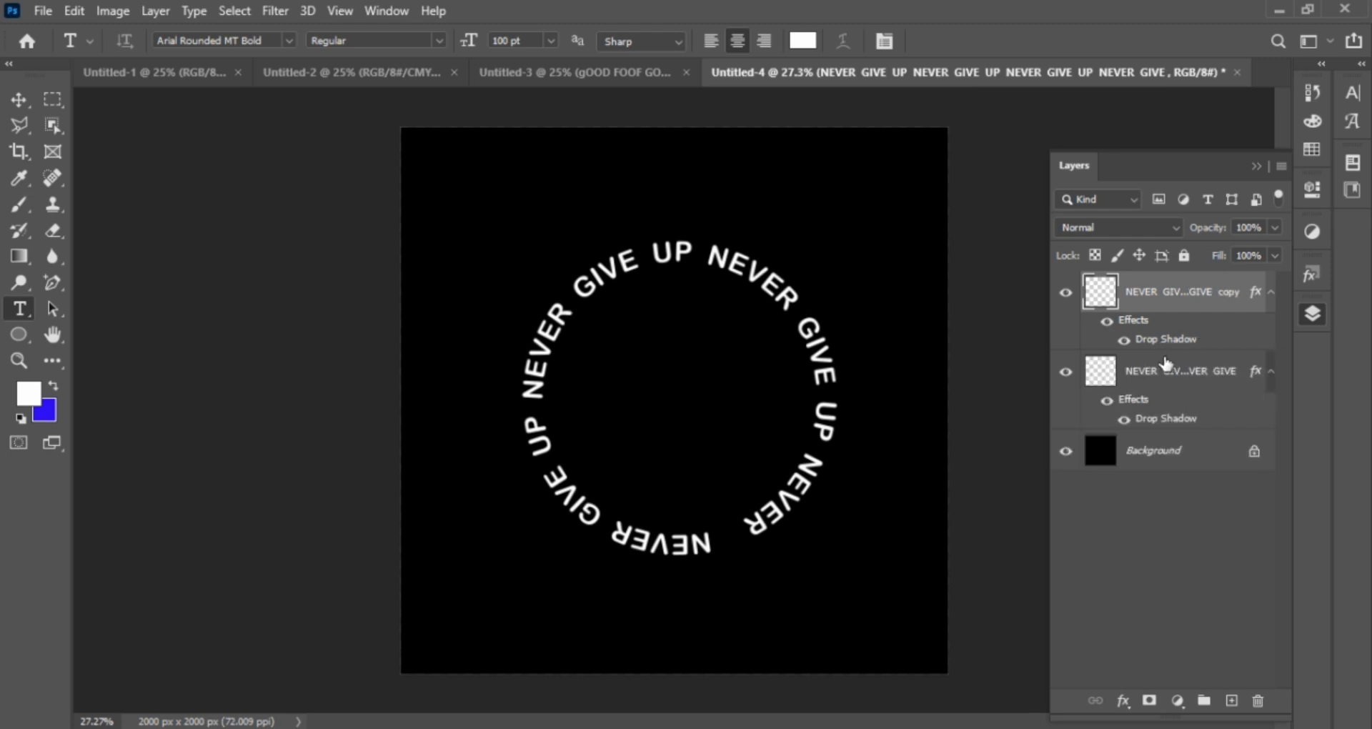
{"action": "left_click", "coordinate": [1162, 377]}
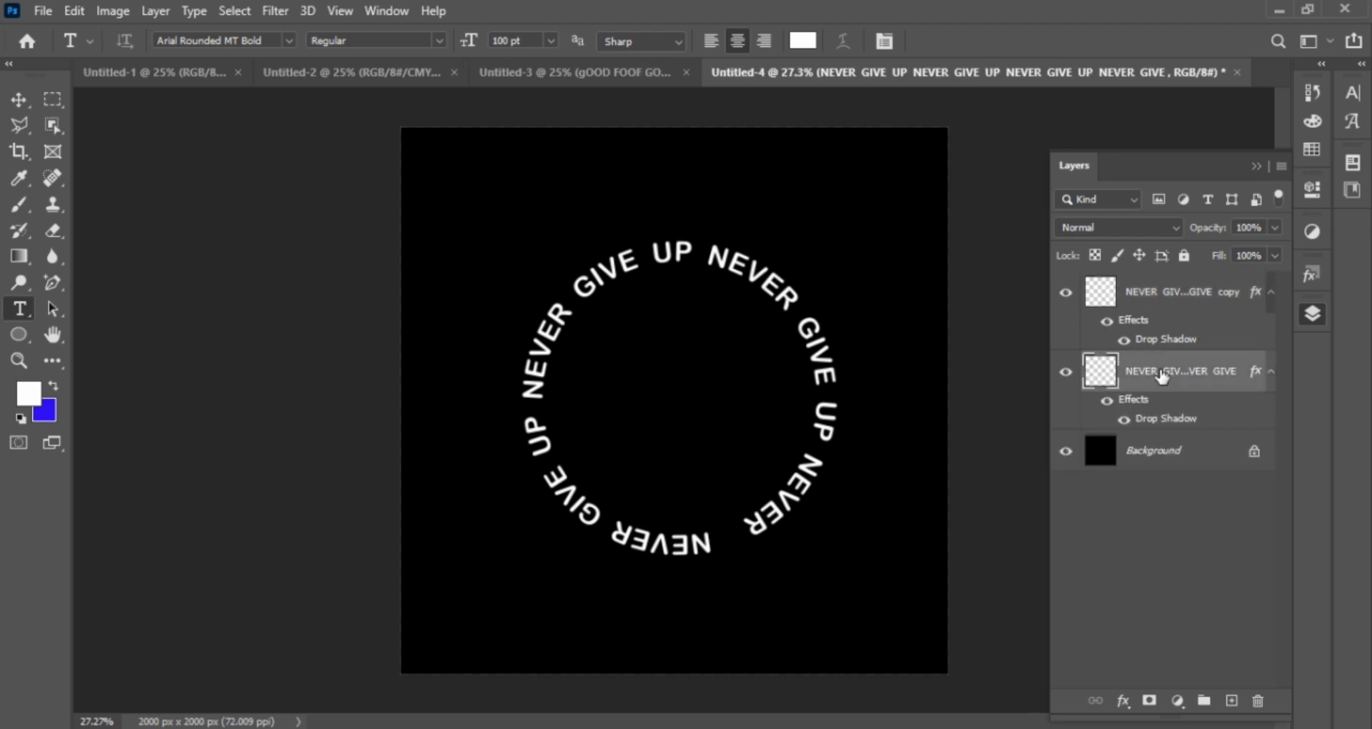
{"action": "key", "text": "ctrl+t"}
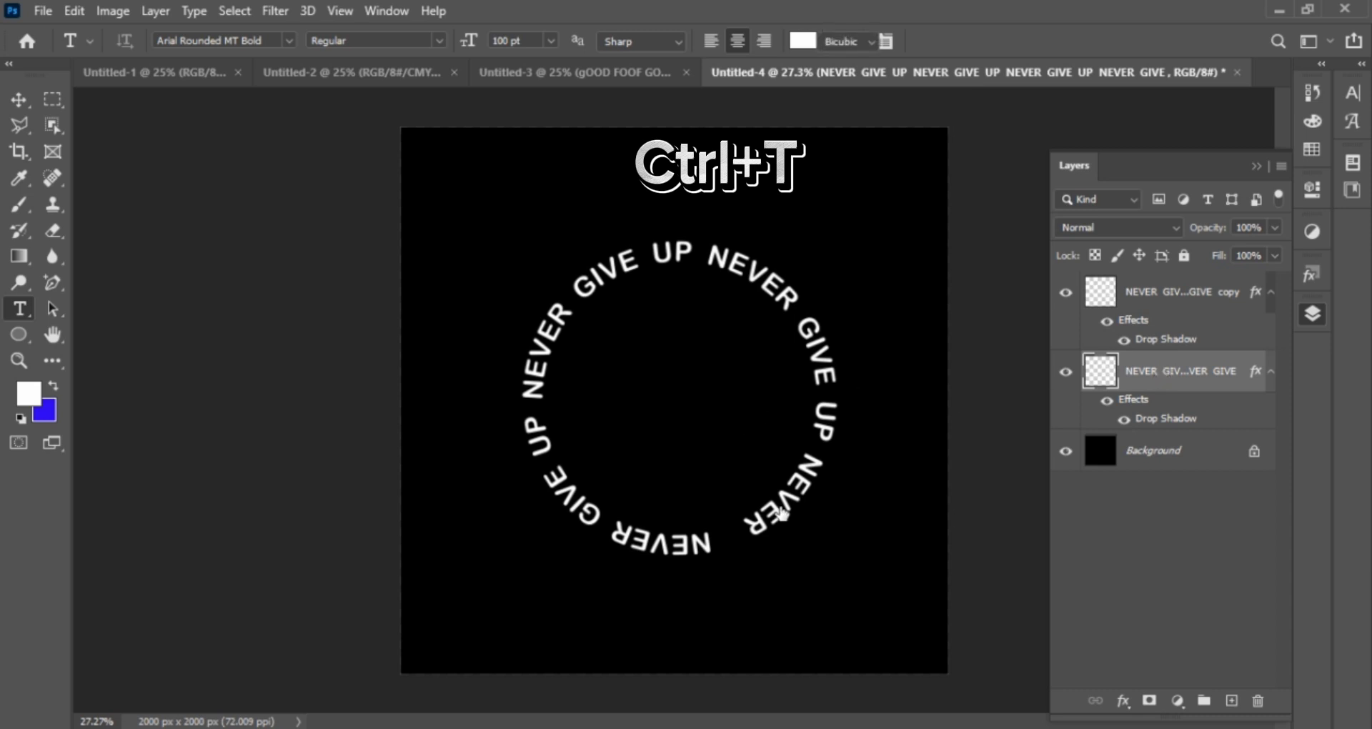
{"action": "left_click_drag", "start_coordinate": [836, 555], "coordinate": [809, 528]}
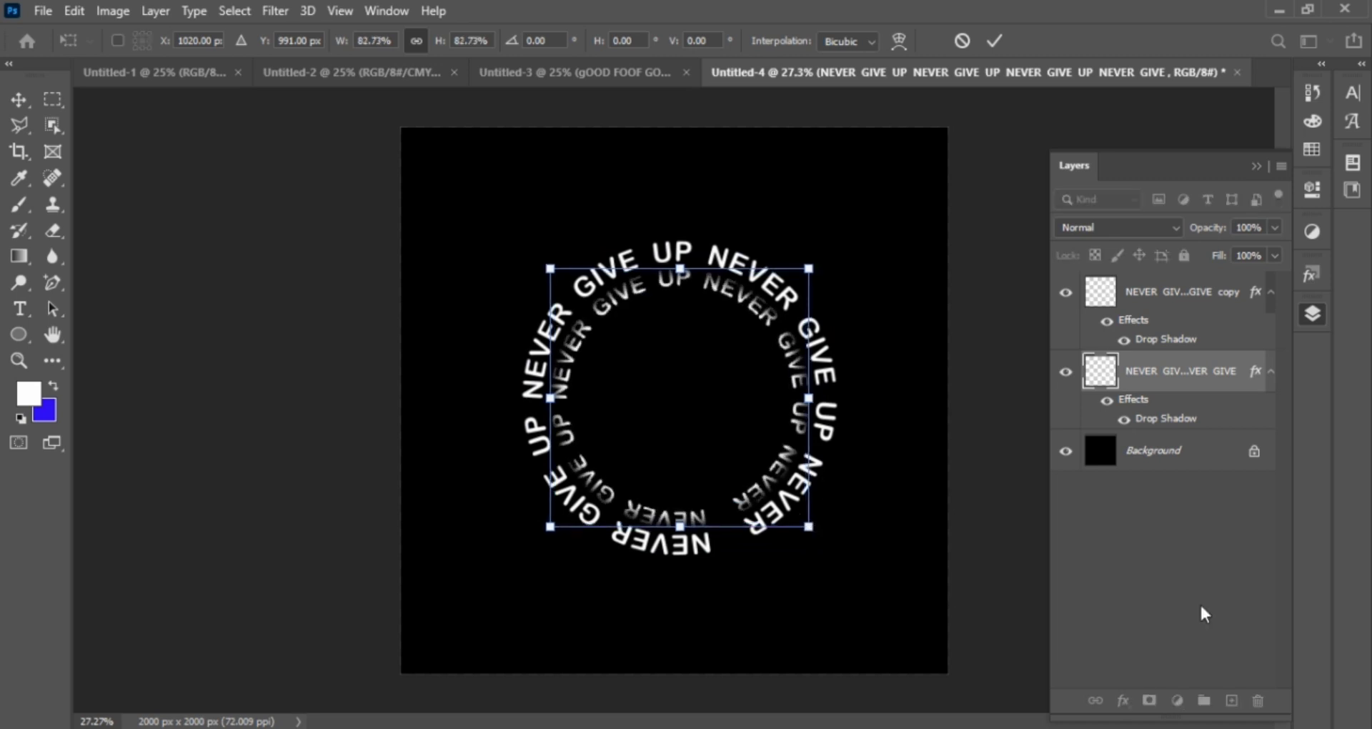
{"action": "key", "text": "Return"}
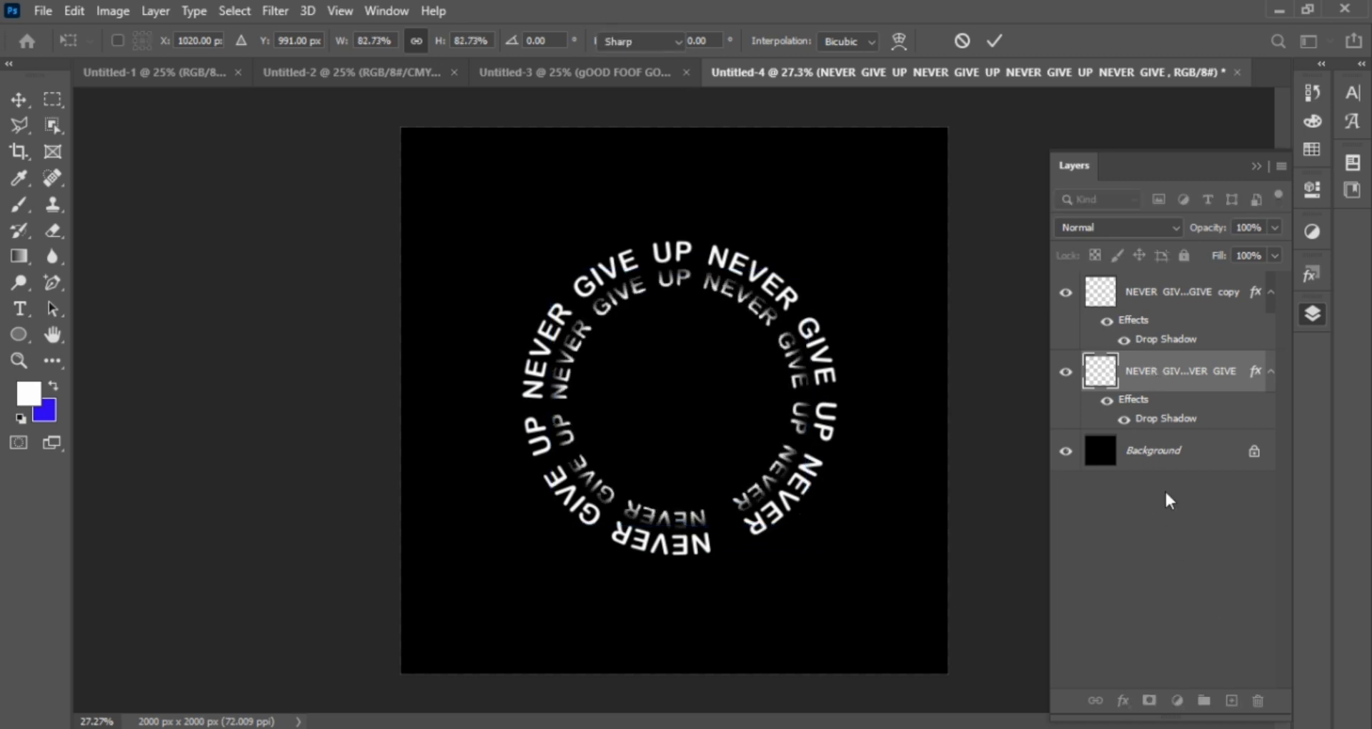
{"action": "left_click", "coordinate": [1166, 493]}
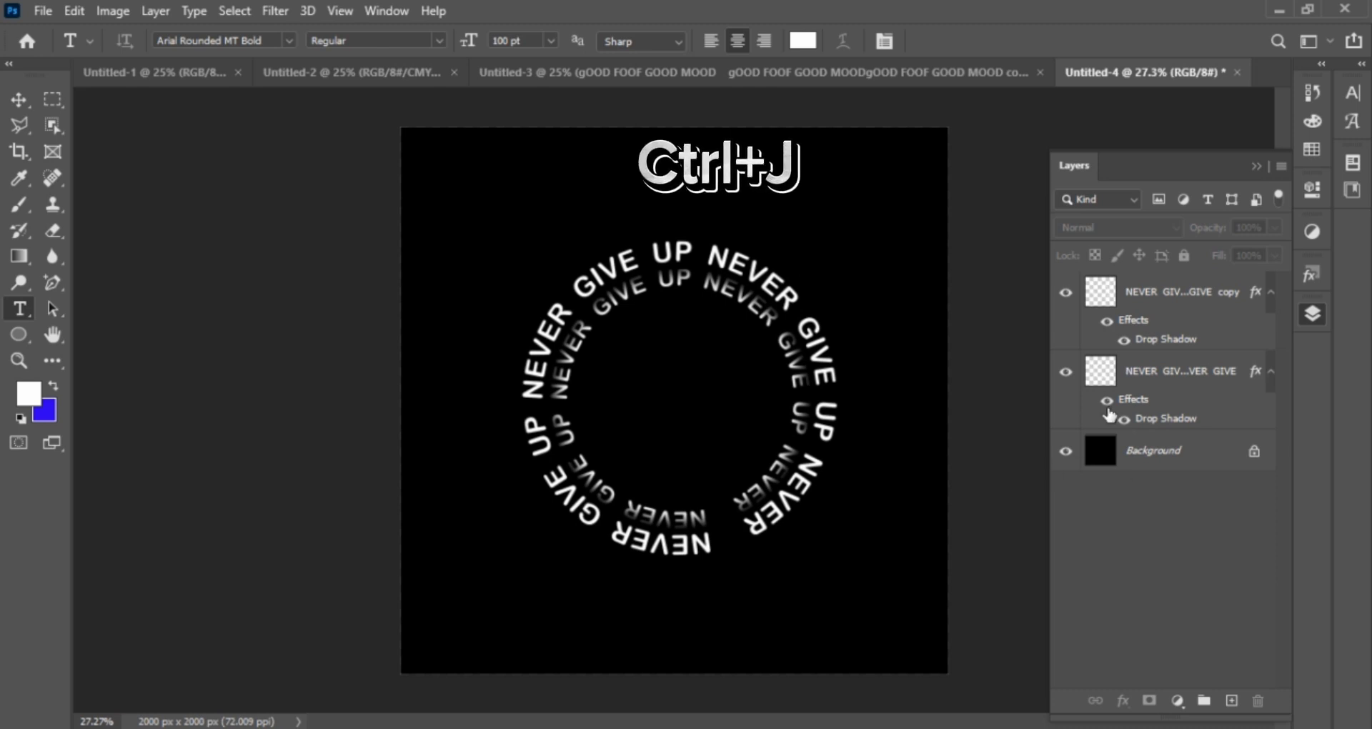
Step: Duplicate the original ring layer and shrink the original into a smaller inner circle
{"action": "left_click", "coordinate": [1147, 384]}
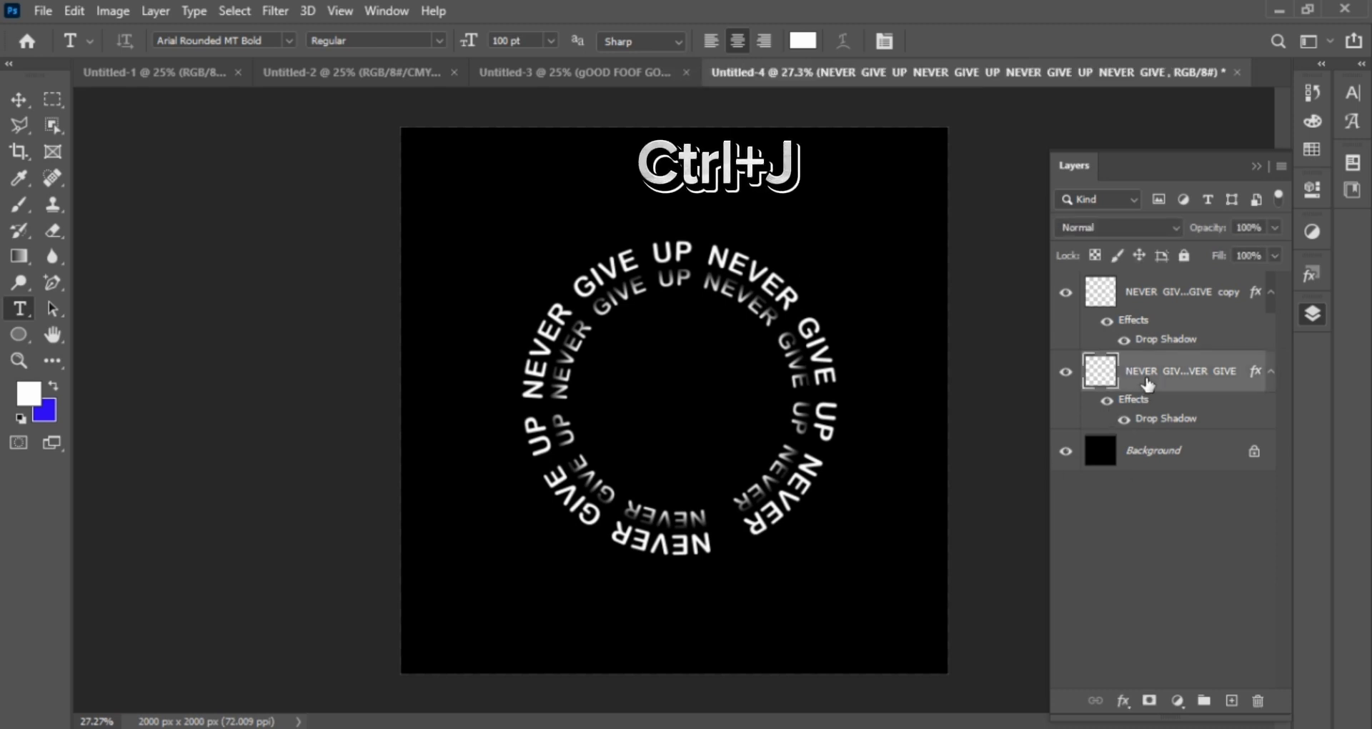
{"action": "key", "text": "ctrl+j"}
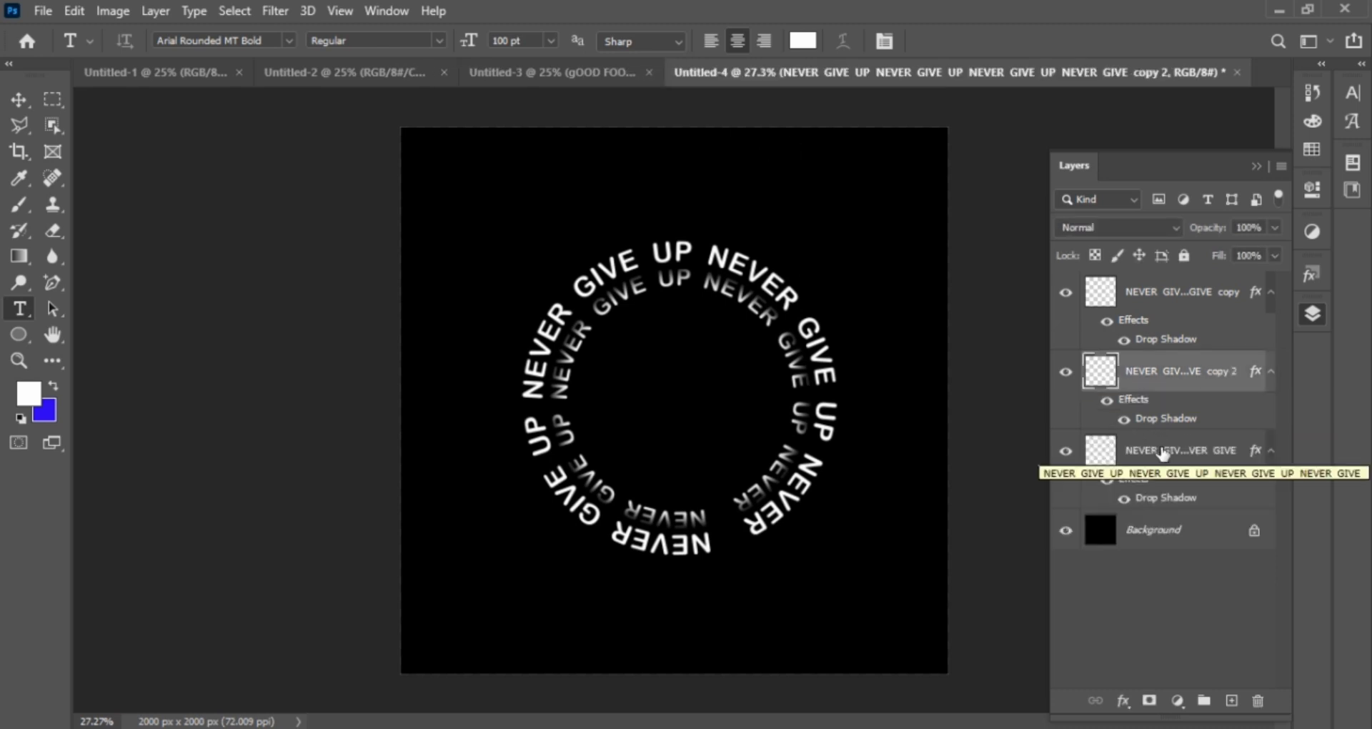
{"action": "left_click", "coordinate": [1203, 500]}
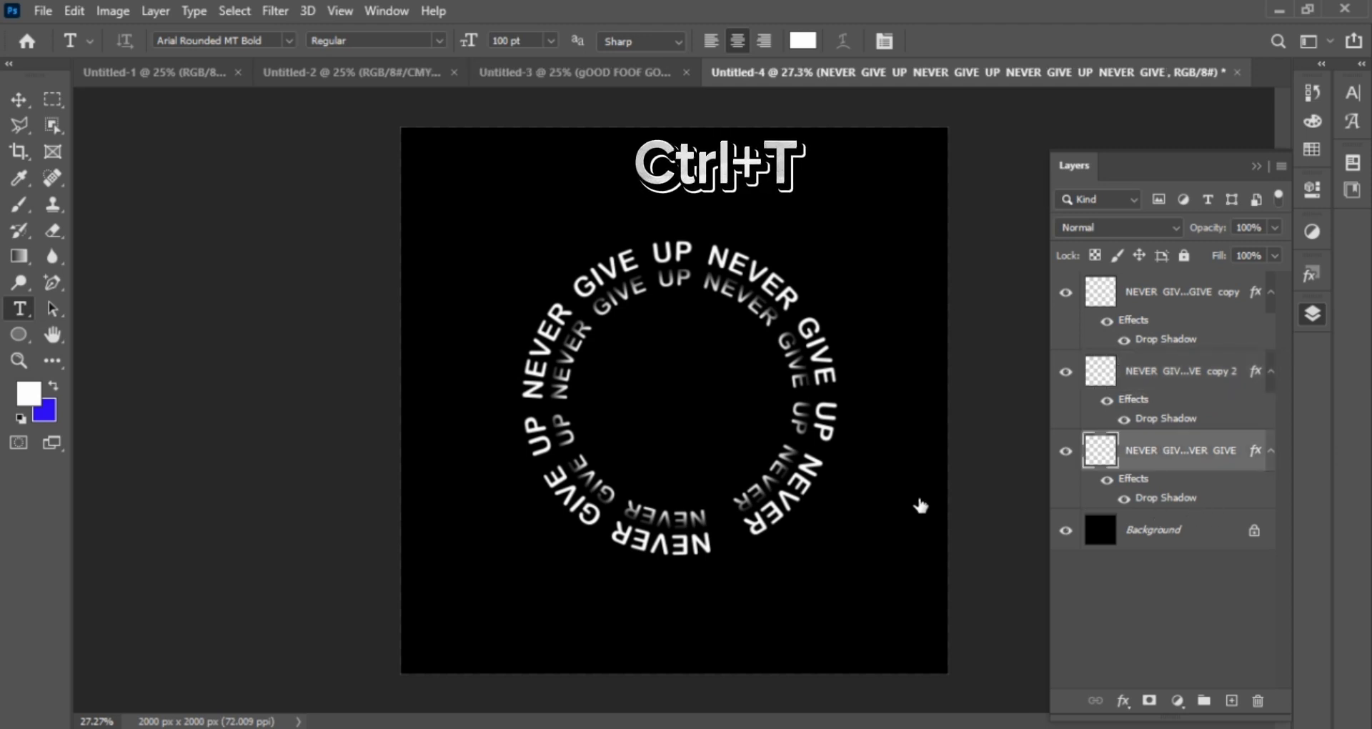
{"action": "key", "text": "ctrl+t"}
{"action": "left_click_drag", "start_coordinate": [808, 527], "coordinate": [787, 508]}
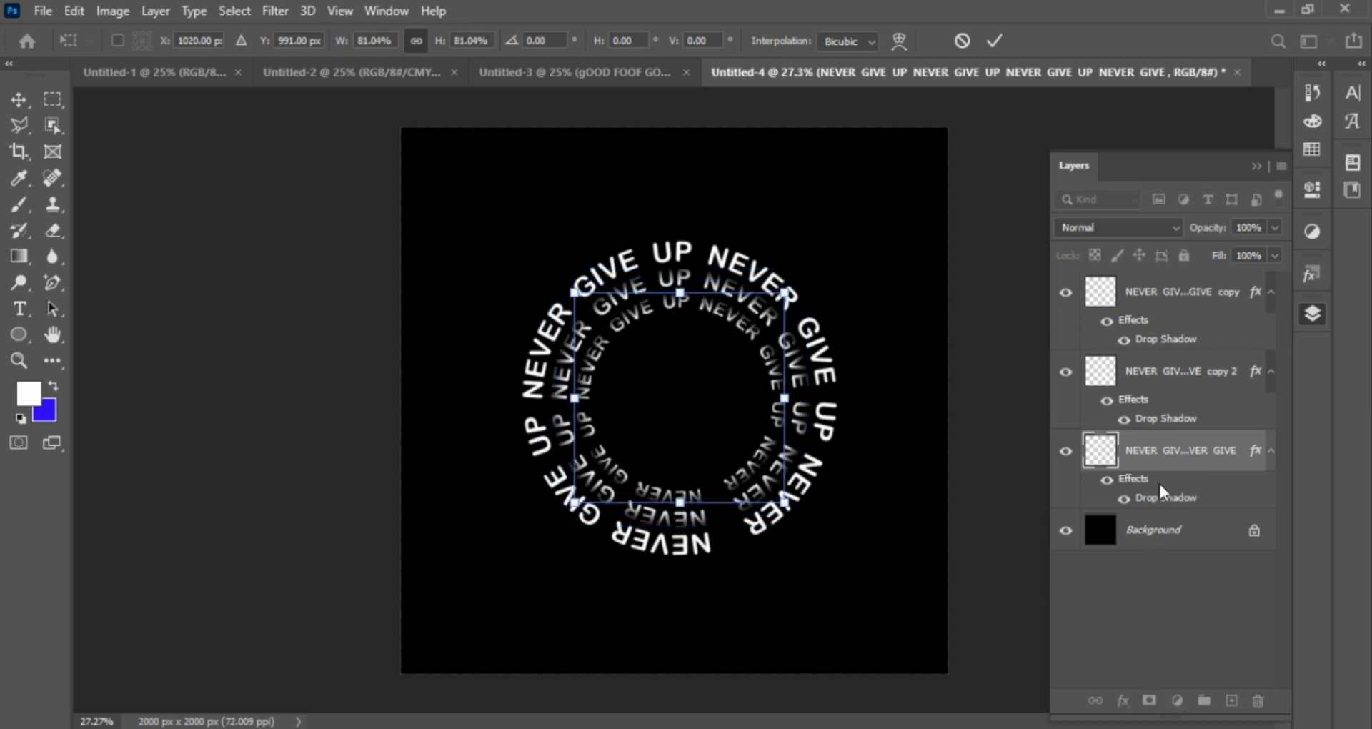
Step: Duplicate again and scale the newest inner ring to about 81.37%
{"action": "key", "text": "ctrl+j"}
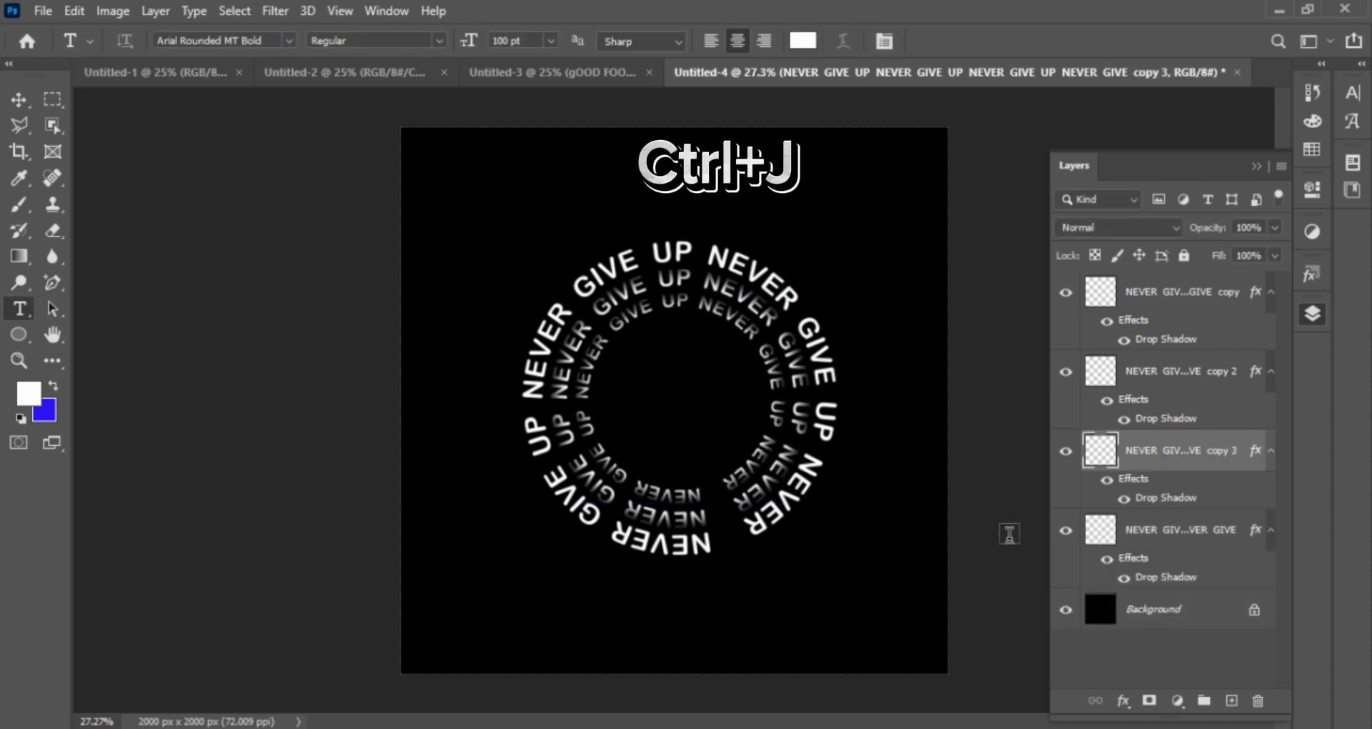
{"action": "left_click", "coordinate": [1147, 544]}
{"action": "key", "text": "ctrl+t"}
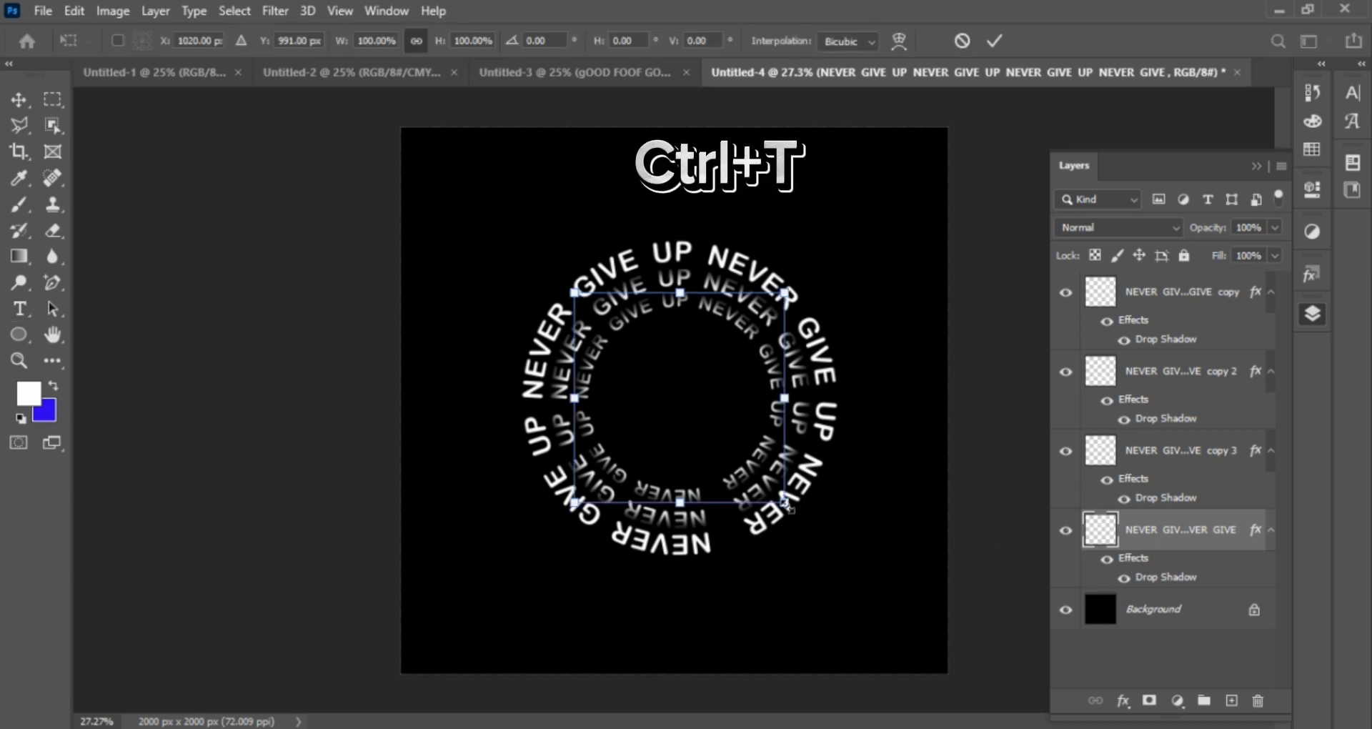
{"action": "left_click_drag", "start_coordinate": [786, 504], "coordinate": [768, 486]}
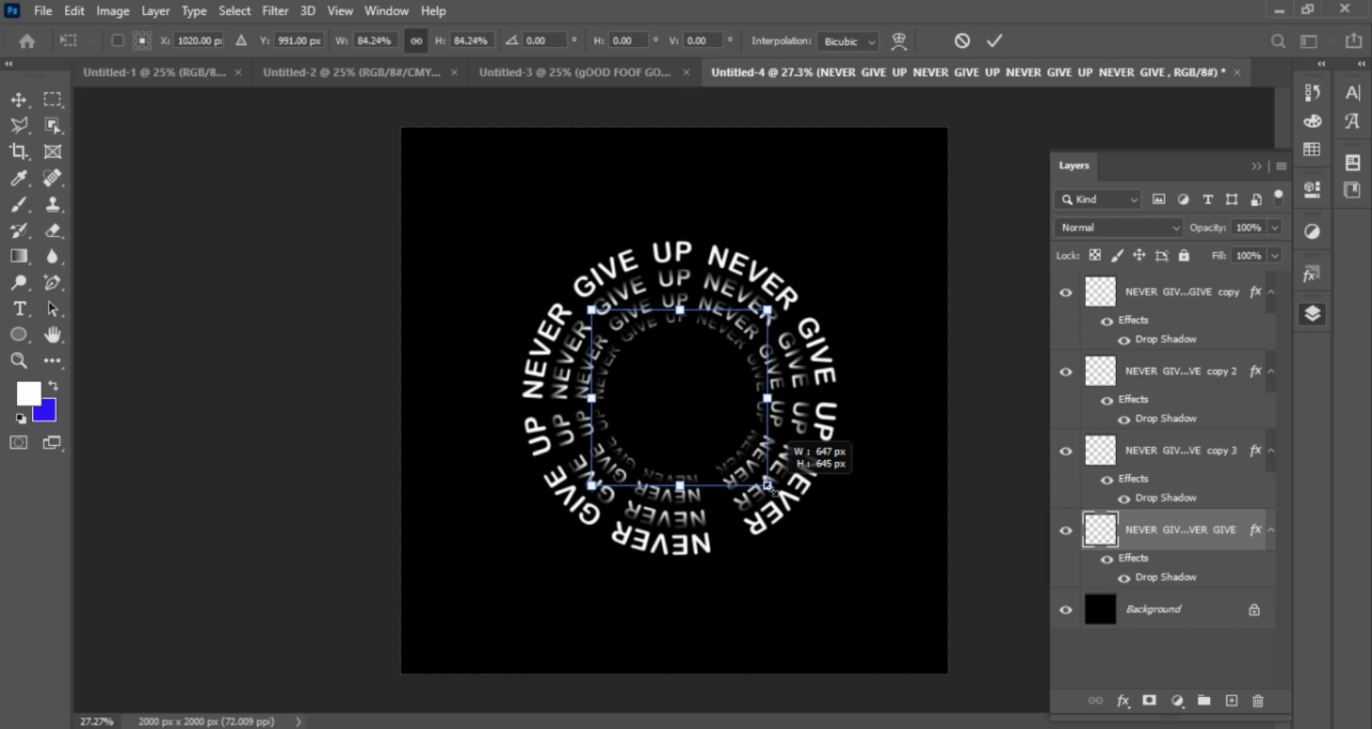
{"action": "left_click_drag", "start_coordinate": [768, 485], "coordinate": [768, 484]}
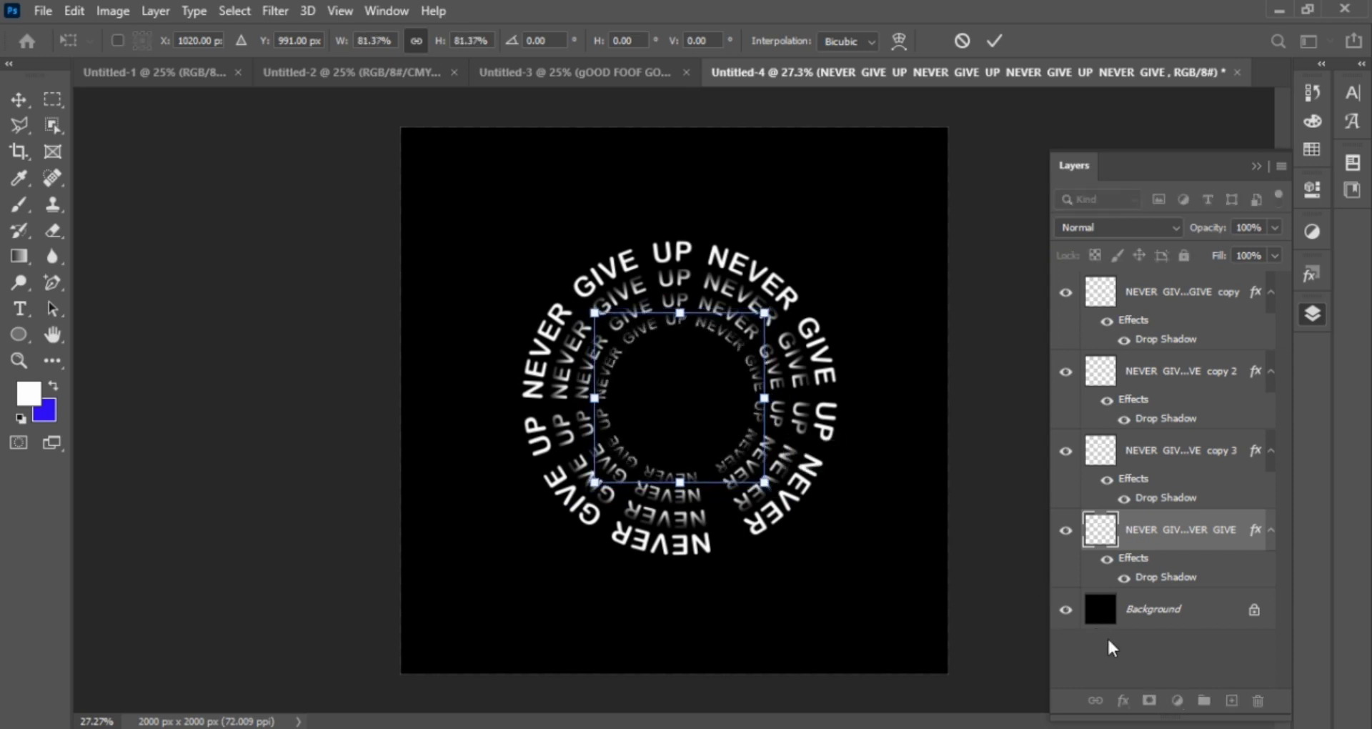
{"action": "key", "text": "Return"}
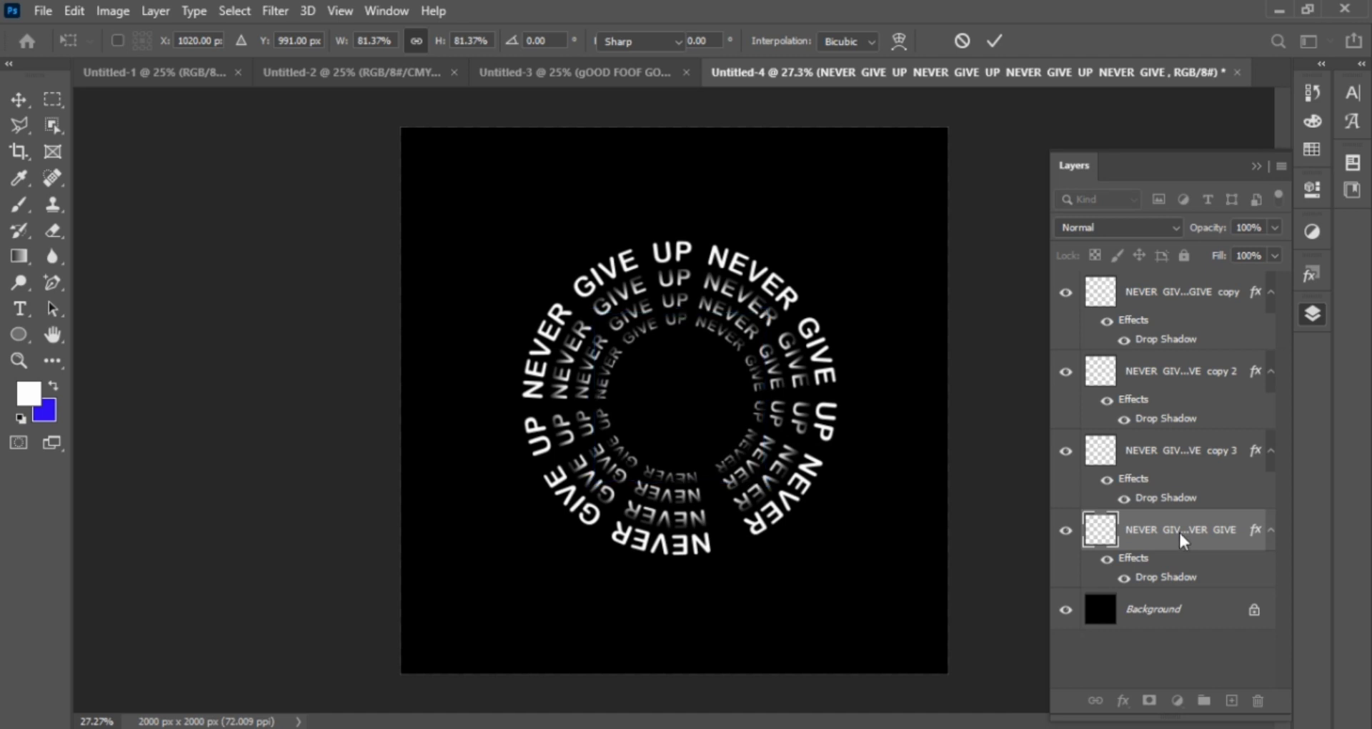
Step: Duplicate the innermost ring layer and shrink the original to about 80%
{"action": "key", "text": "t"}
{"action": "left_click", "coordinate": [1182, 537]}
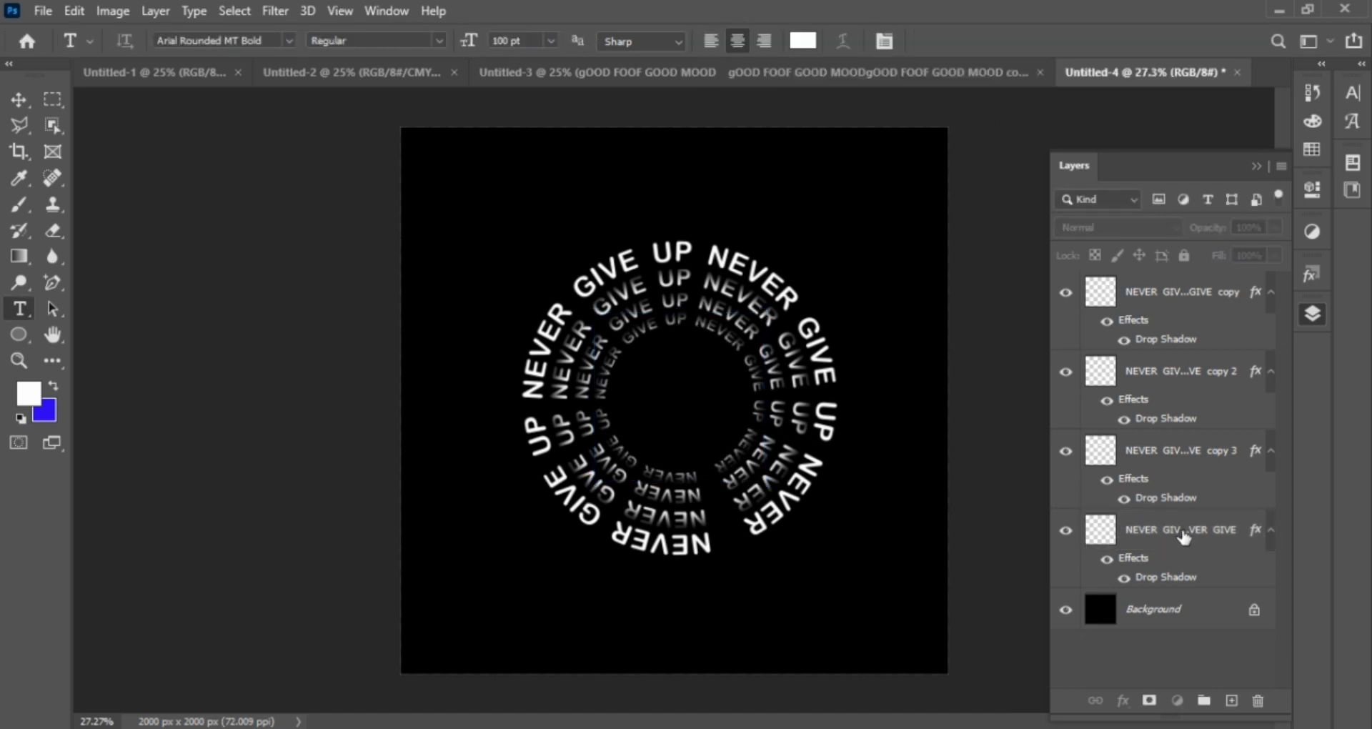
{"action": "key", "text": "ctrl+j"}
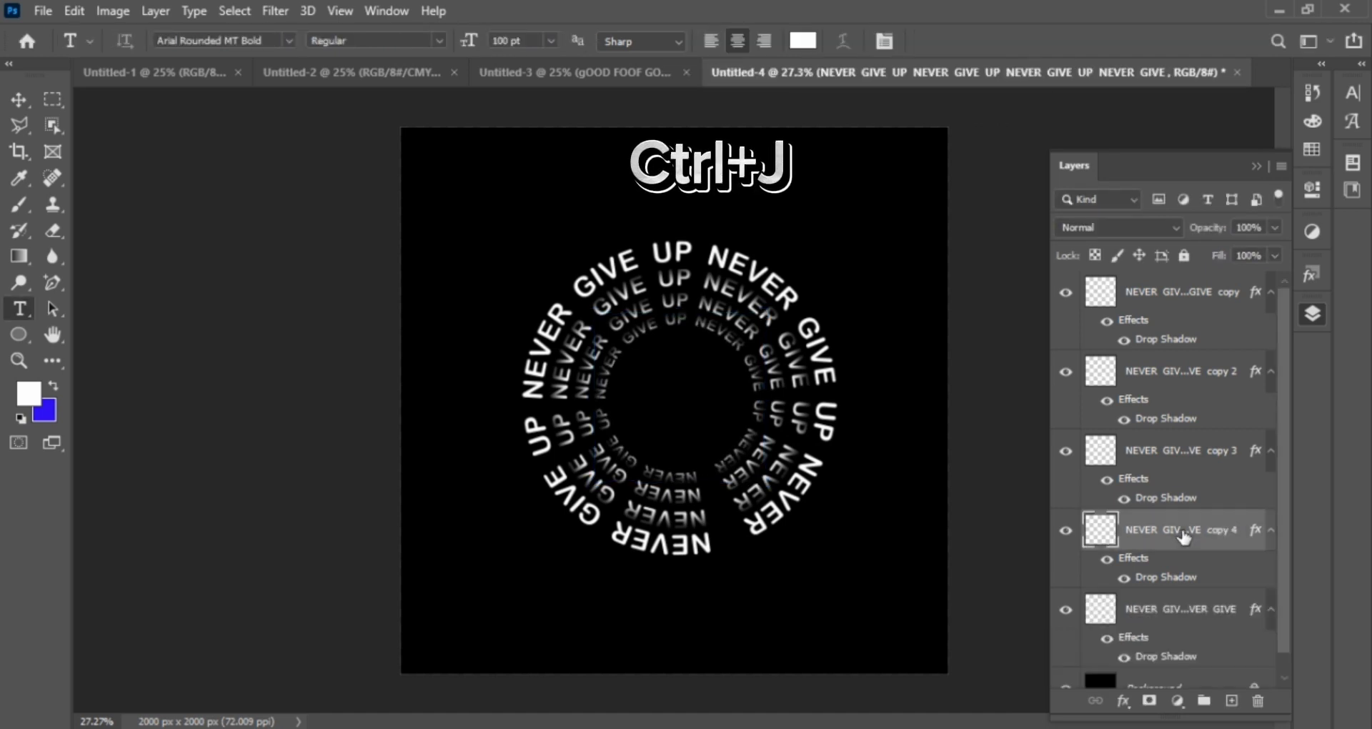
{"action": "left_click", "coordinate": [1180, 609]}
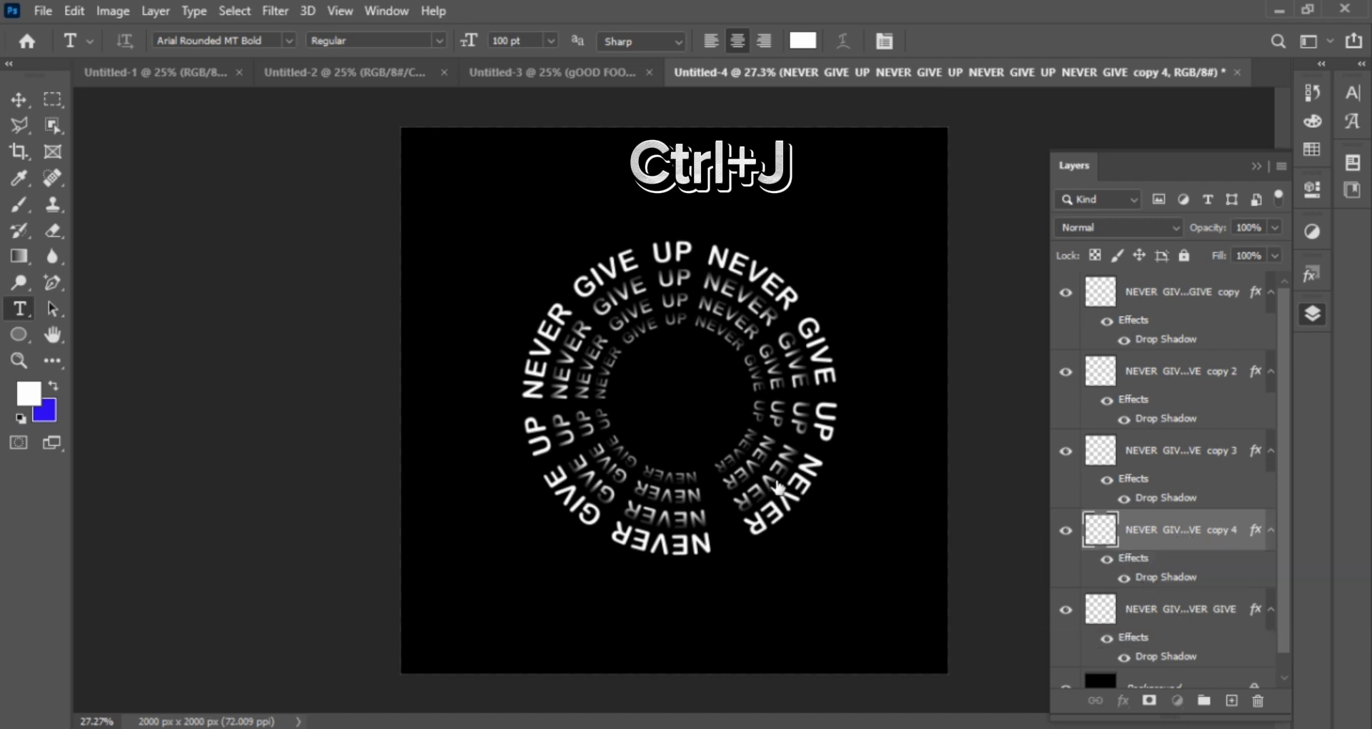
{"action": "key", "text": "ctrl+t"}
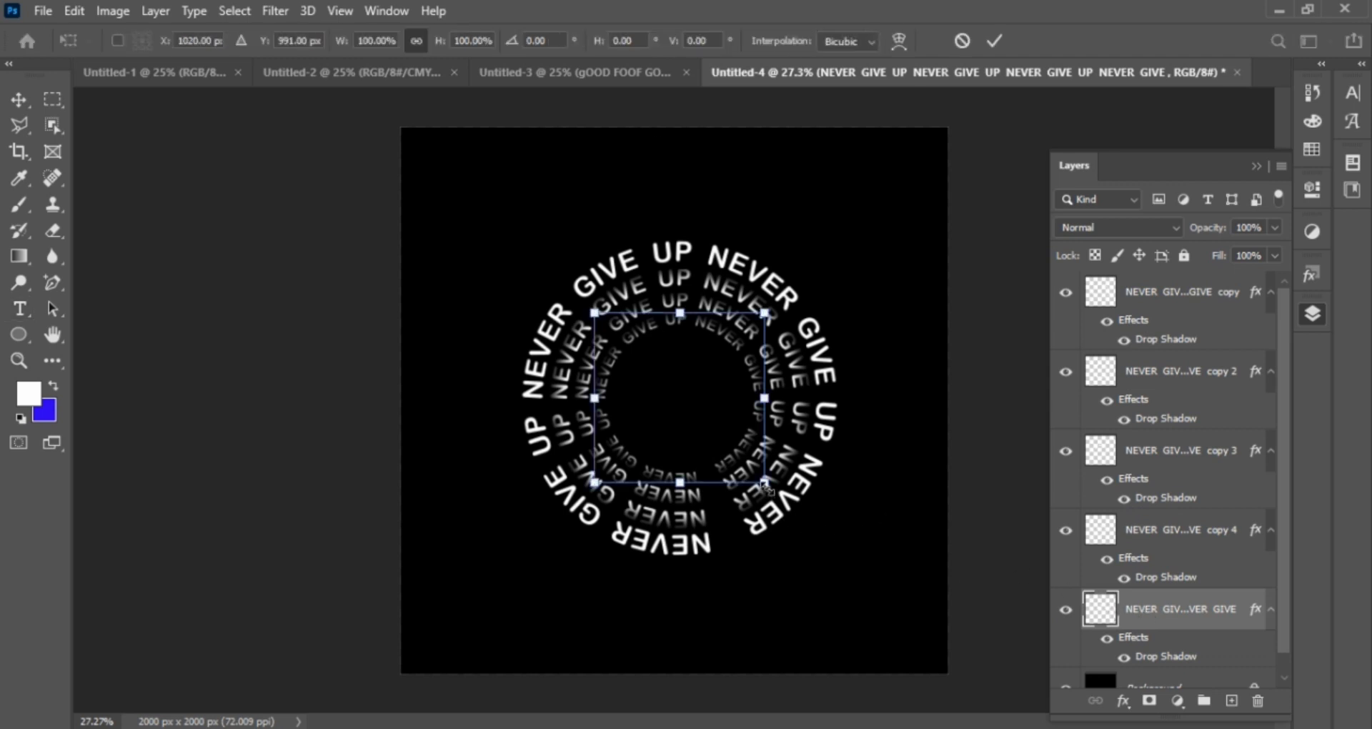
{"action": "left_click_drag", "start_coordinate": [767, 490], "coordinate": [743, 476]}
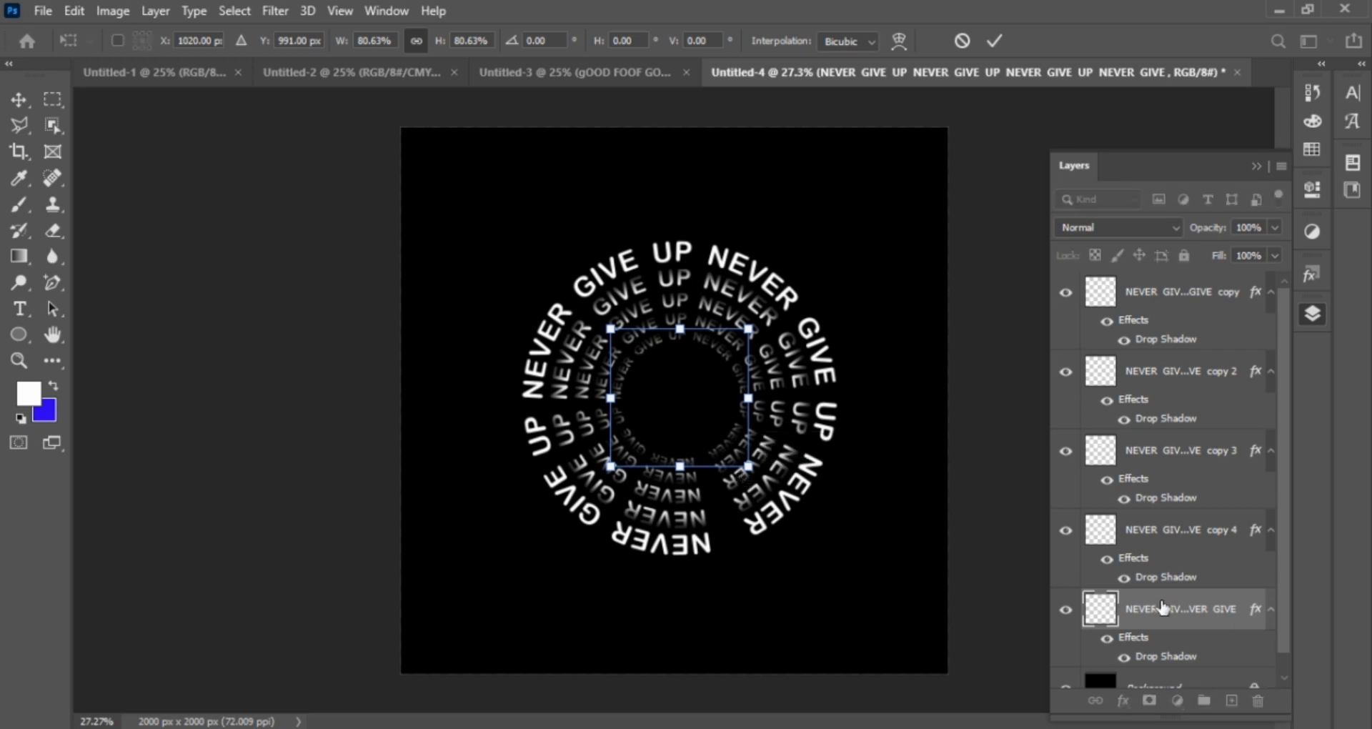
{"action": "key", "text": "Return"}
Step: Add one more duplicate and scale the new innermost ring to 80.38%
{"action": "key", "text": "t"}
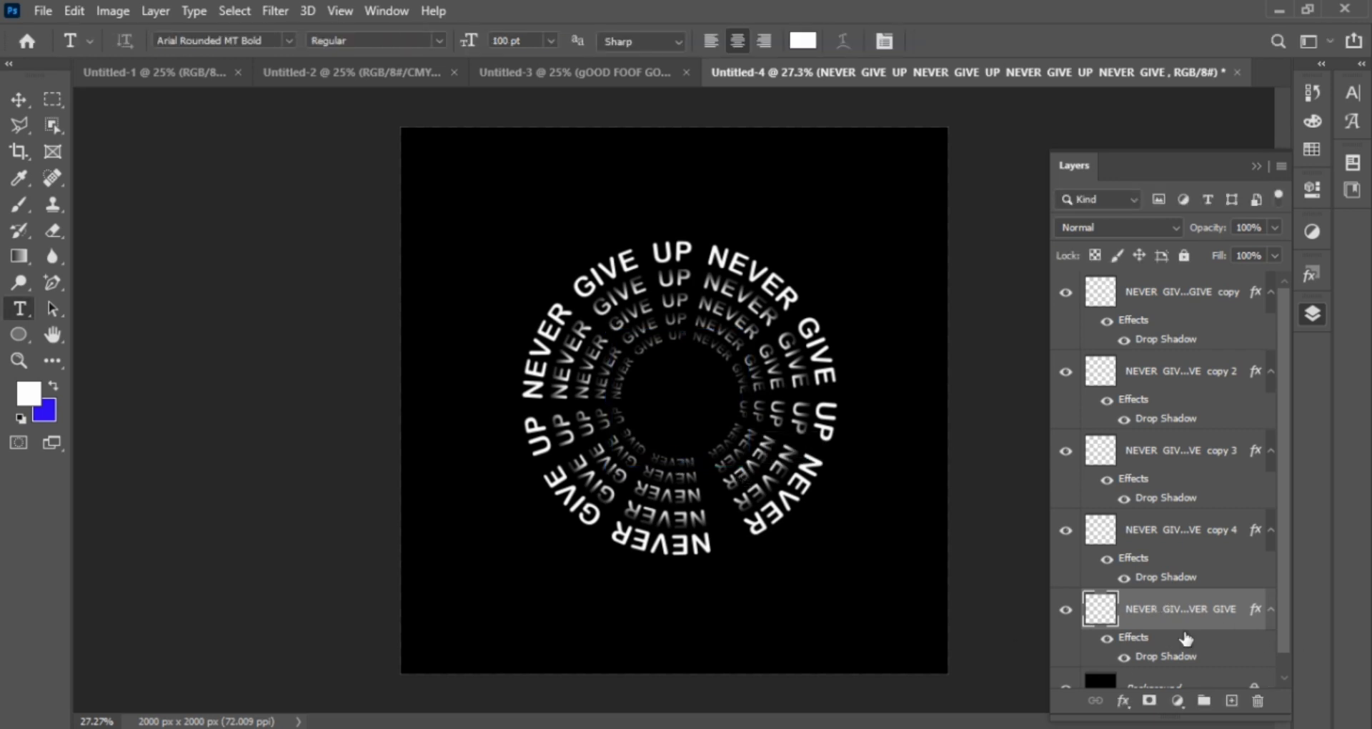
{"action": "key", "text": "ctrl+j"}
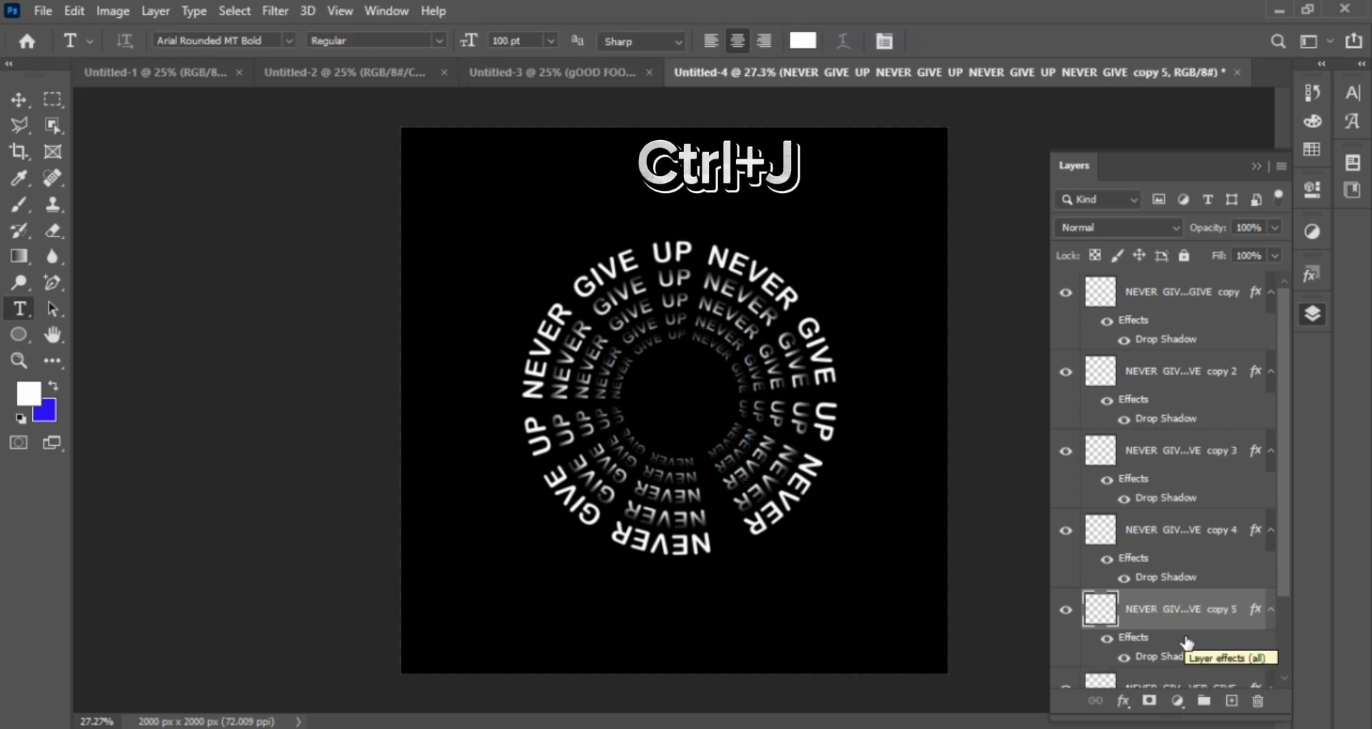
{"action": "left_click", "coordinate": [1171, 608]}
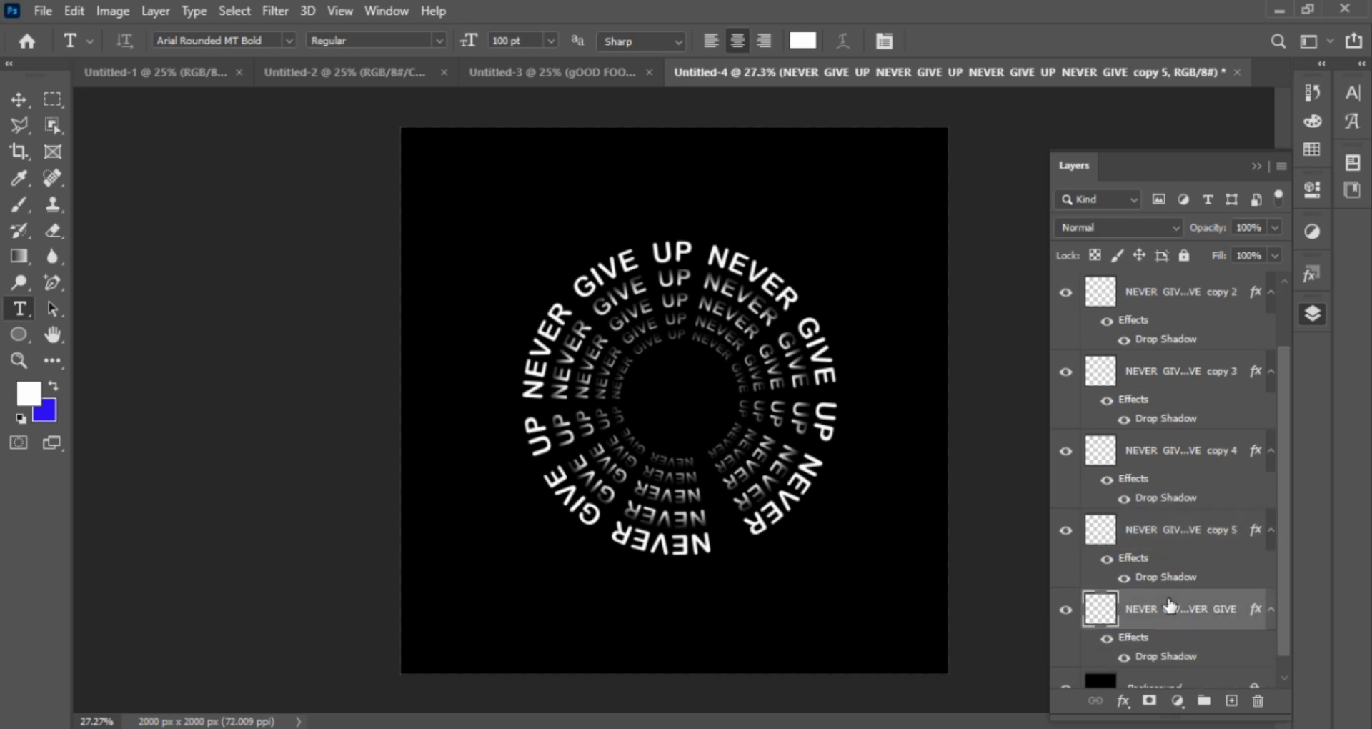
{"action": "key", "text": "ctrl+t"}
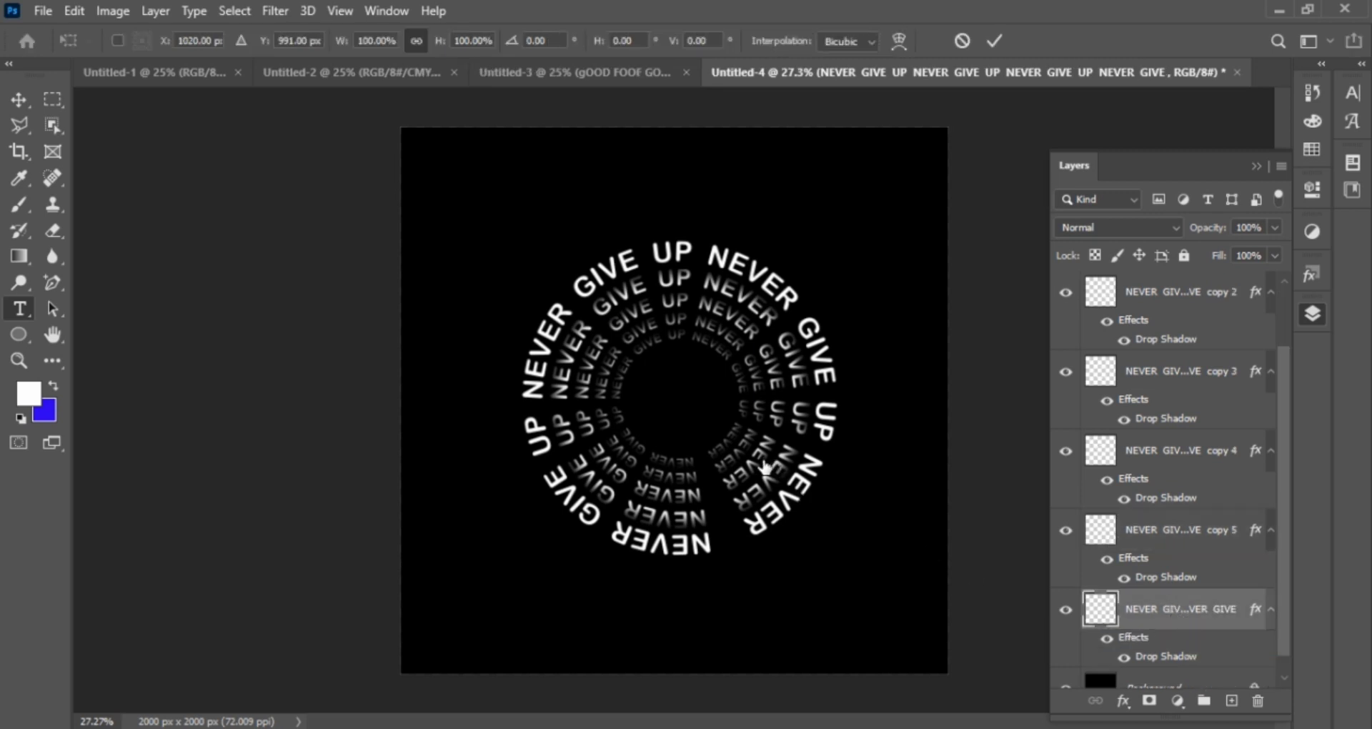
{"action": "left_click_drag", "start_coordinate": [748, 466], "coordinate": [734, 451]}
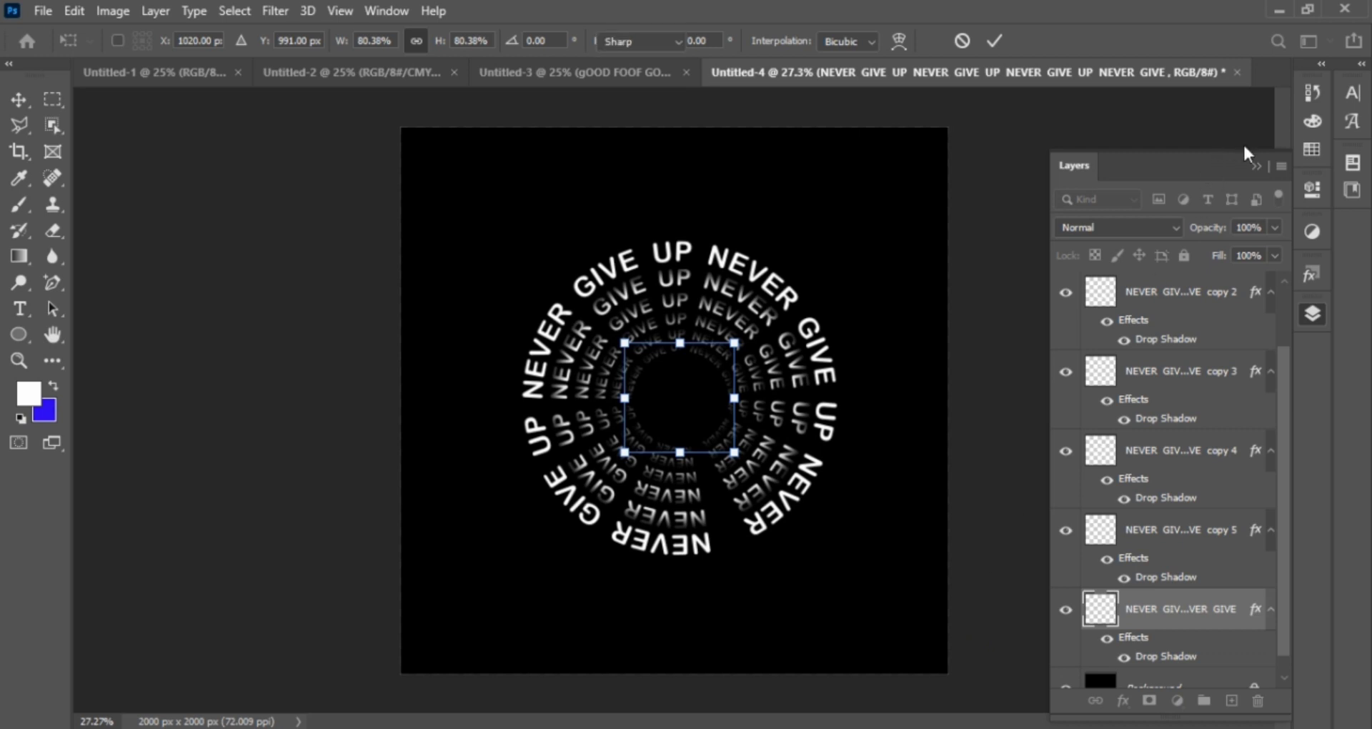
{"action": "key", "text": "Return"}
{"action": "left_click_drag", "start_coordinate": [1194, 168], "coordinate": [1190, 148]}
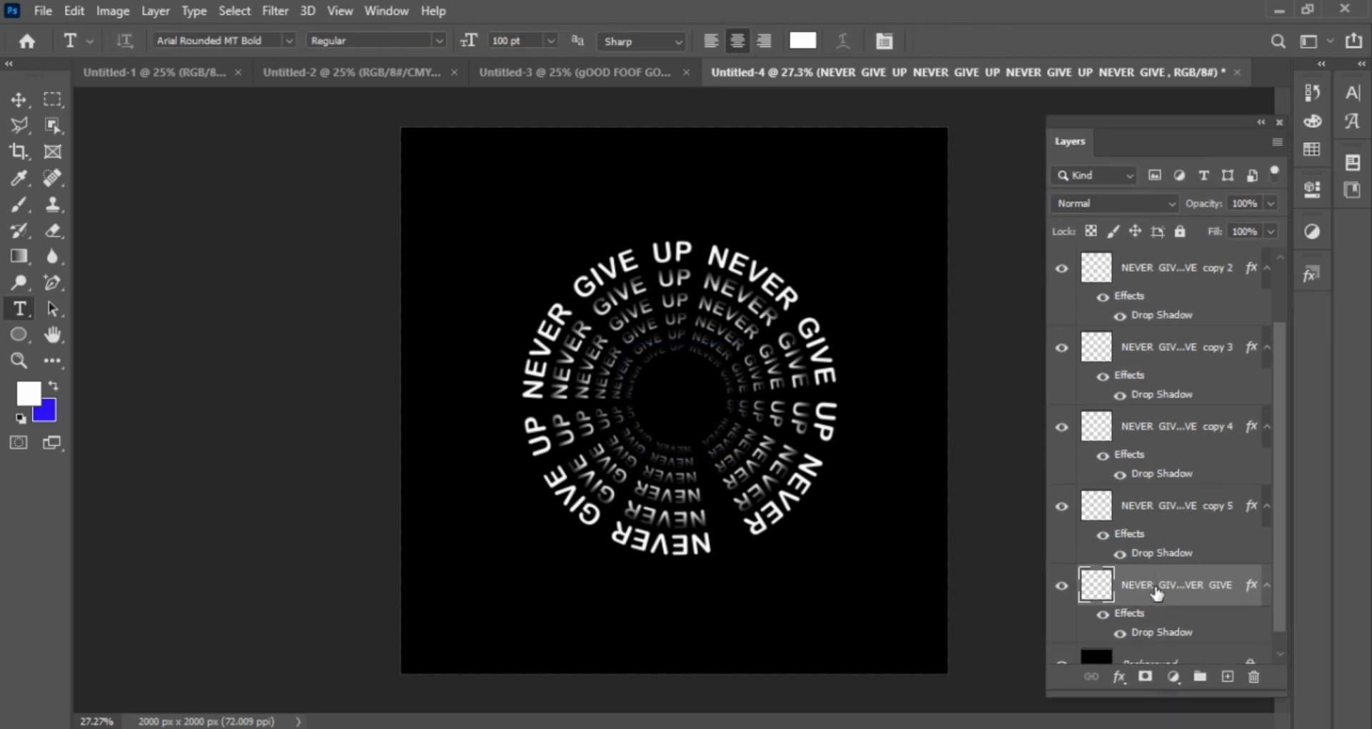
Step: Select every ring layer, group them as Group 1, and nudge the group up and left
{"action": "scroll", "coordinate": [1165, 464], "scroll_direction": "down", "scroll_amount": 1}
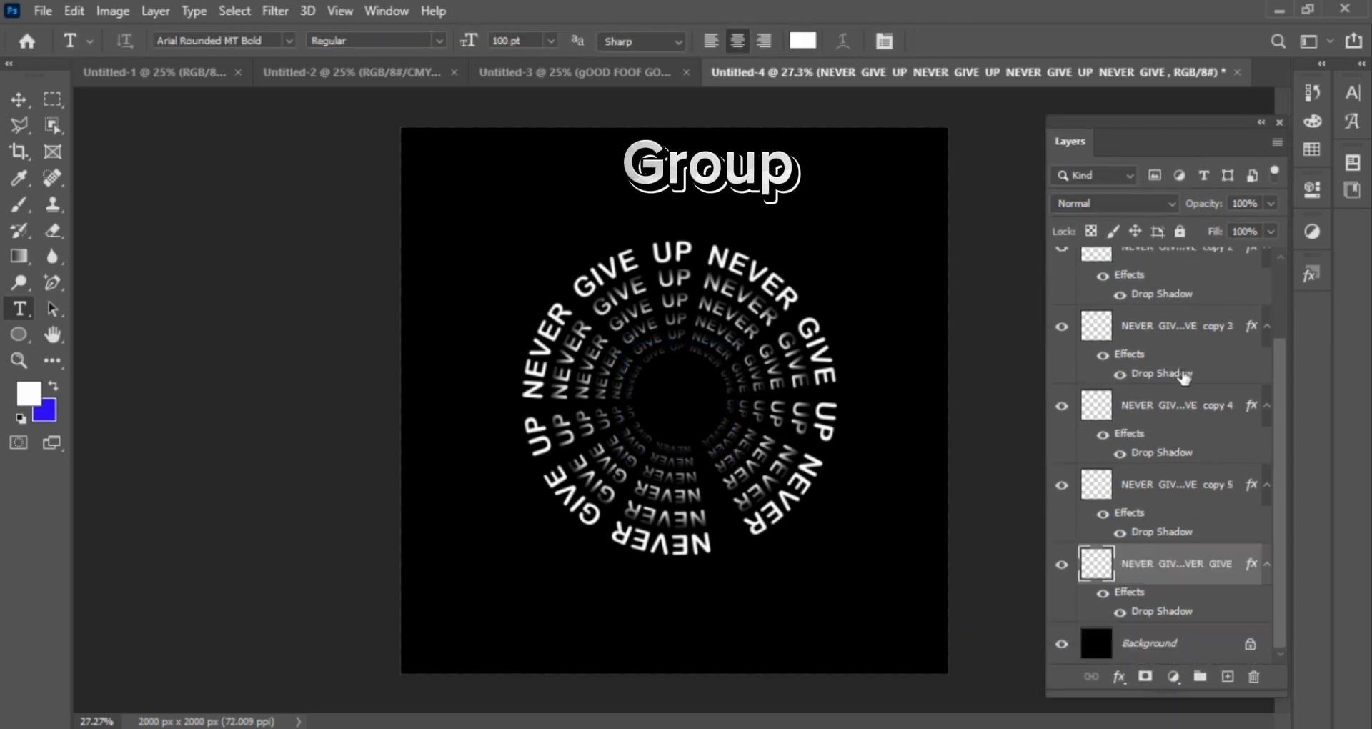
{"action": "scroll", "coordinate": [1168, 289], "scroll_direction": "up", "scroll_amount": 2}
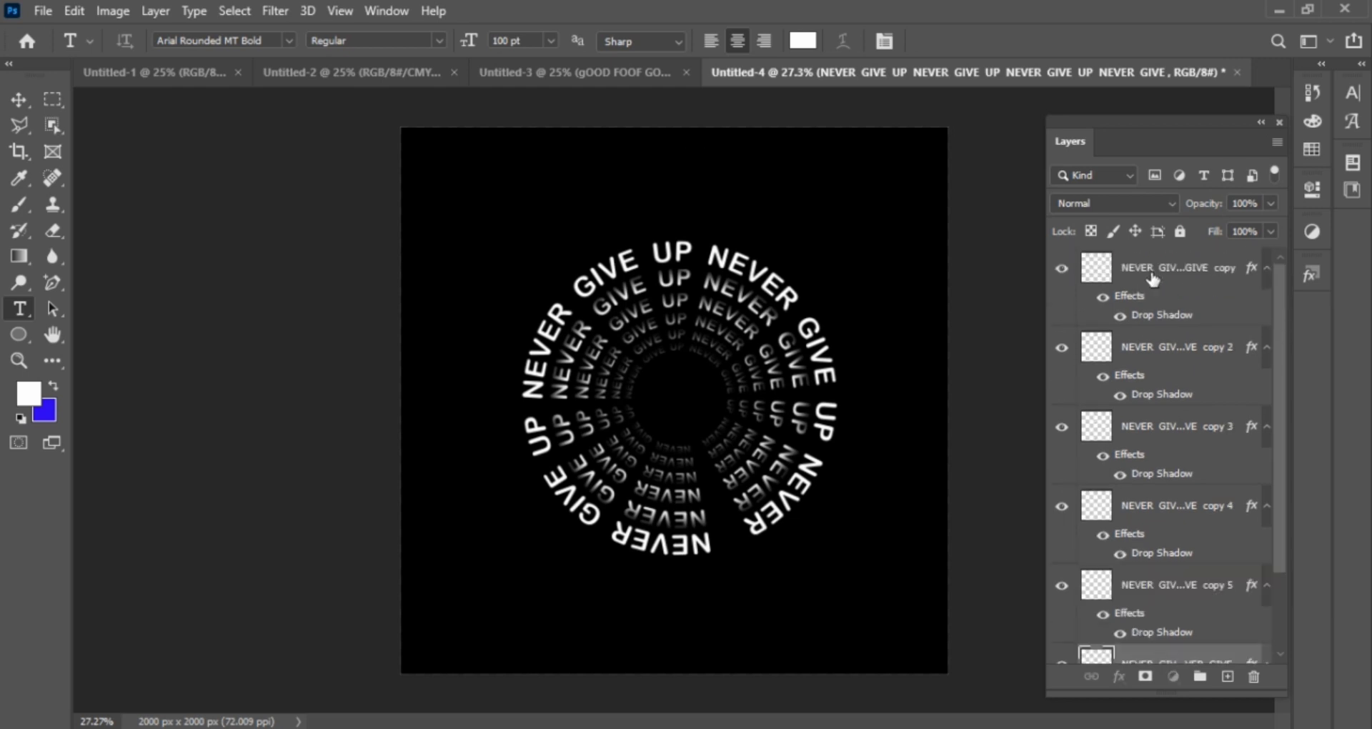
{"action": "left_click", "coordinate": [1153, 280], "text": "shift"}
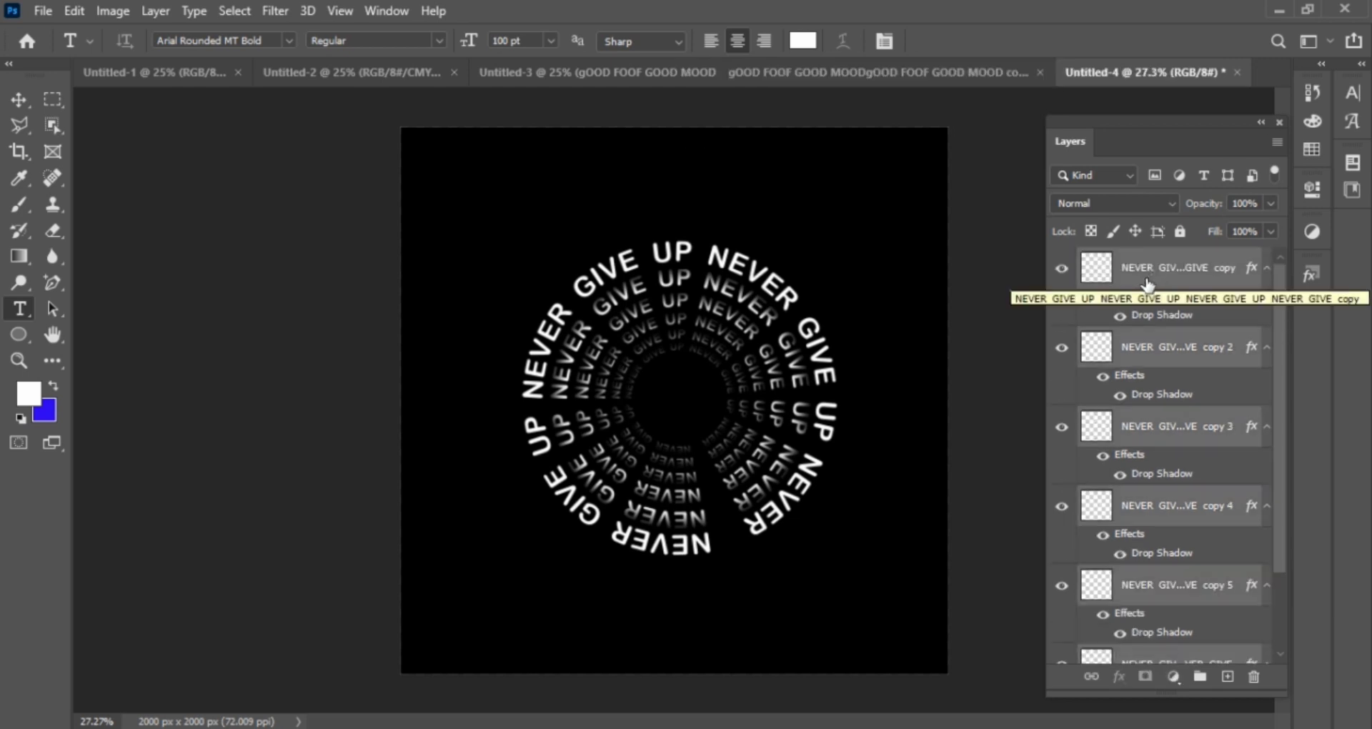
{"action": "key", "text": "ctrl+g"}
{"action": "left_click", "coordinate": [1260, 123]}
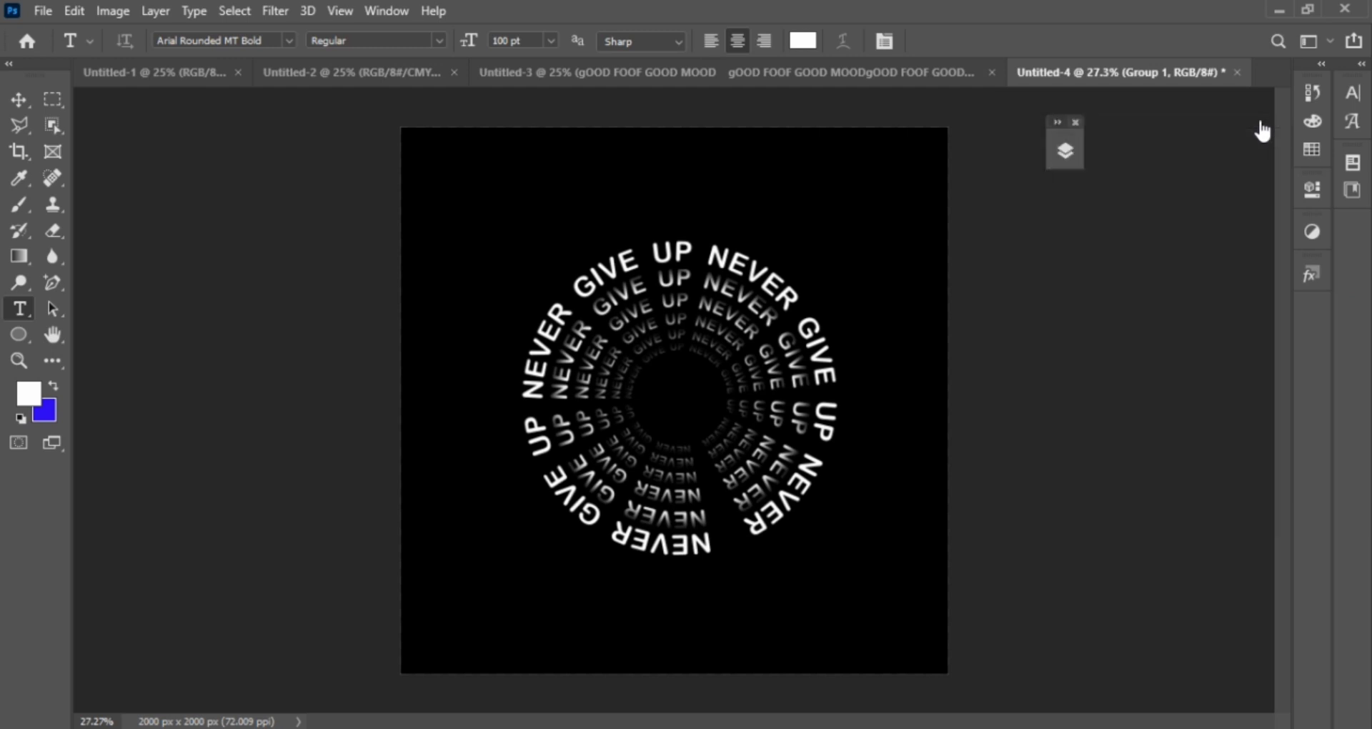
{"action": "left_click_drag", "start_coordinate": [1069, 147], "coordinate": [1286, 370]}
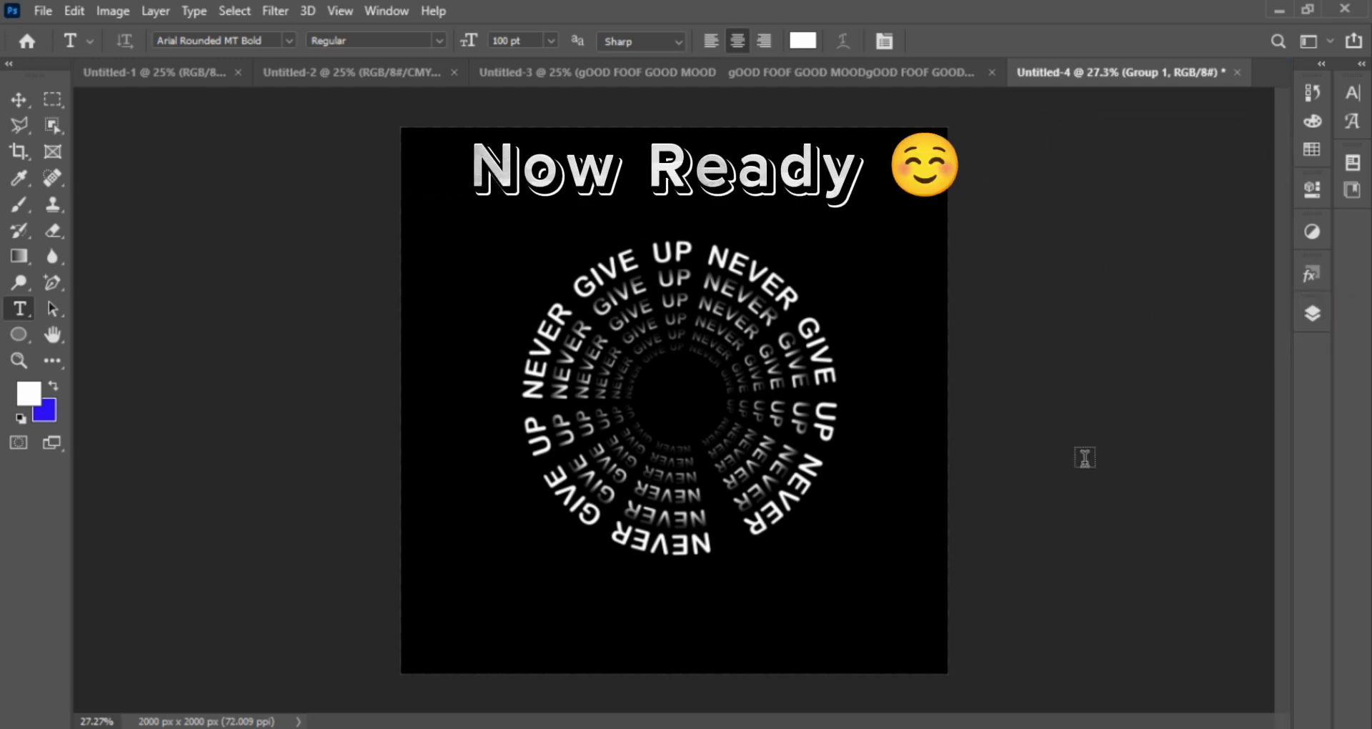
{"action": "left_click", "coordinate": [19, 100]}
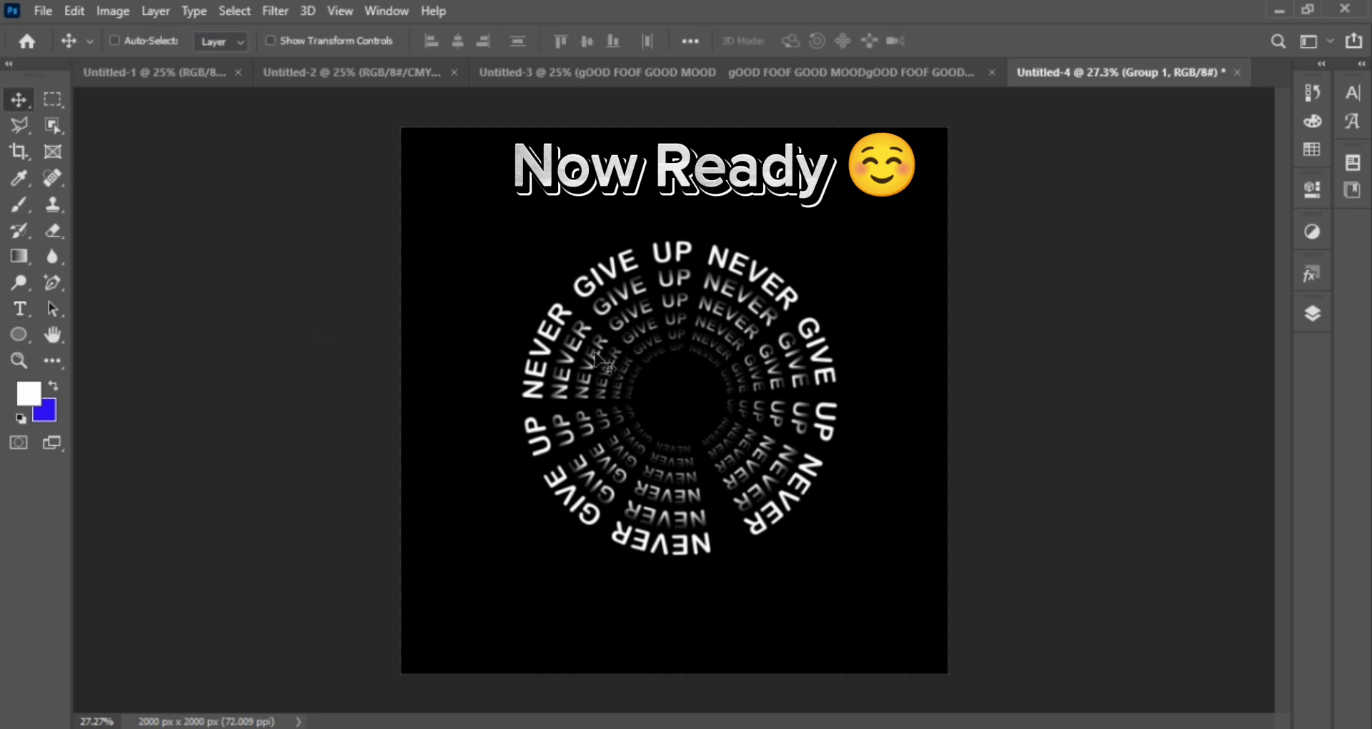
{"action": "mouse_move", "coordinate": [642, 305]}
{"action": "left_mouse_down"}
{"action": "mouse_move", "coordinate": [627, 223]}
{"action": "mouse_move", "coordinate": [696, 284]}
{"action": "left_mouse_up"}
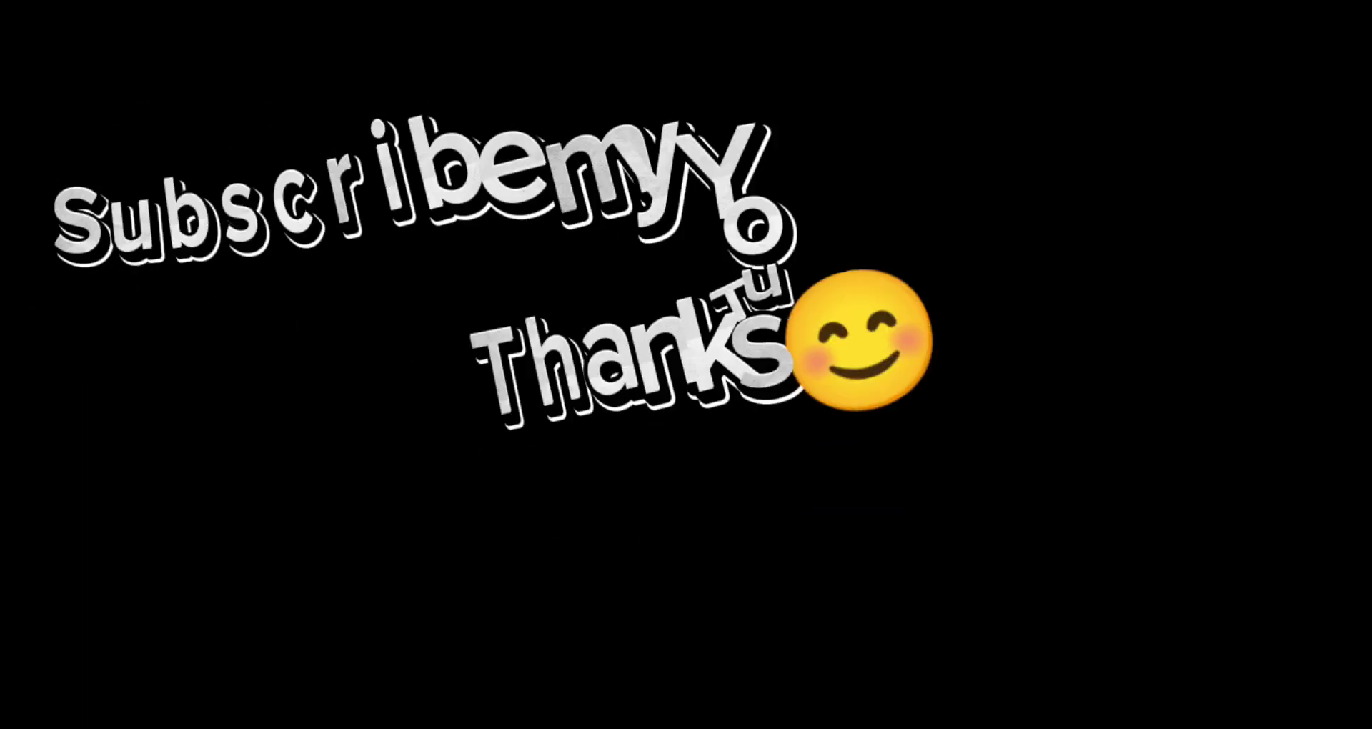